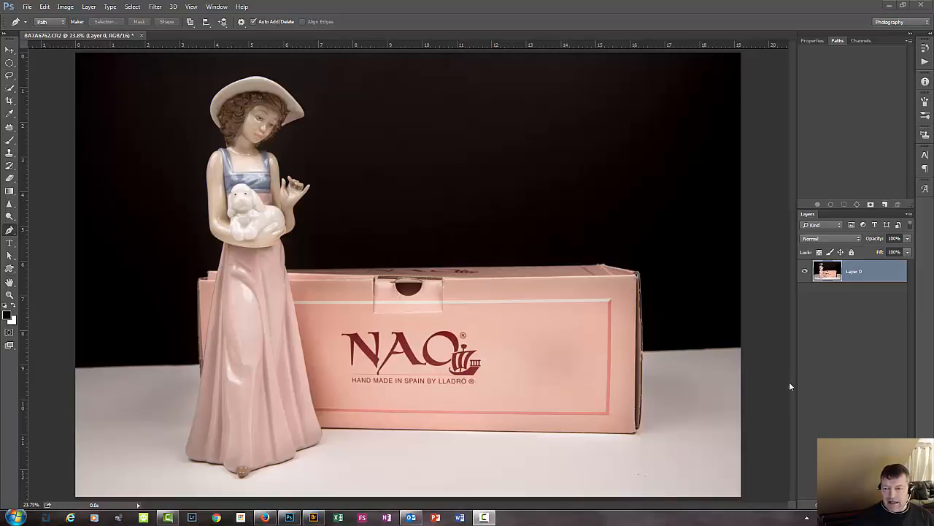
# Create a new 800 x 600 pixel RGB document at 72 pixels/inch with white background contents.
pyautogui.click(26, 7)
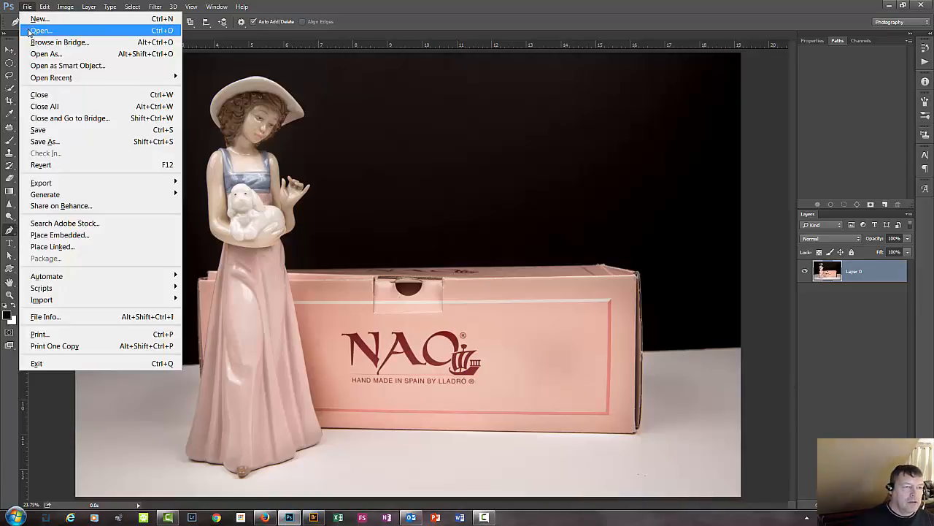
pyautogui.click(34, 19)
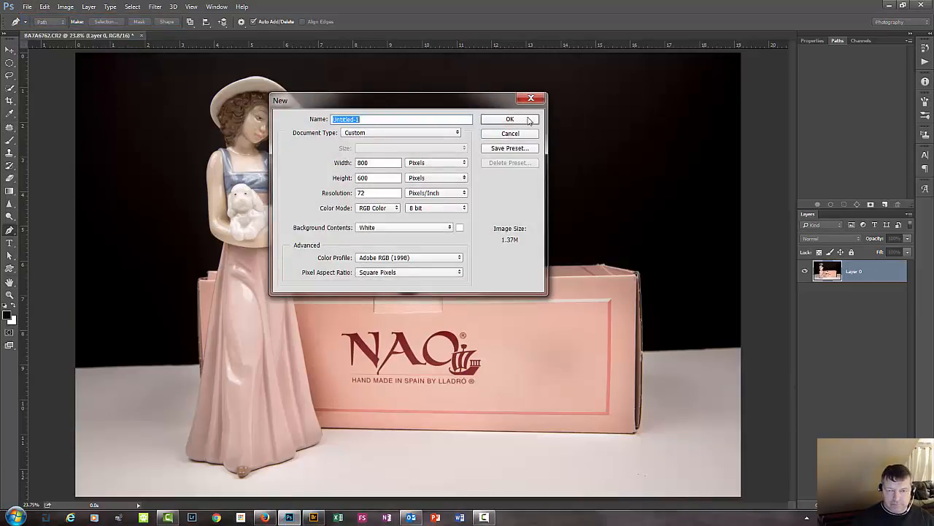
pyautogui.click(528, 123)
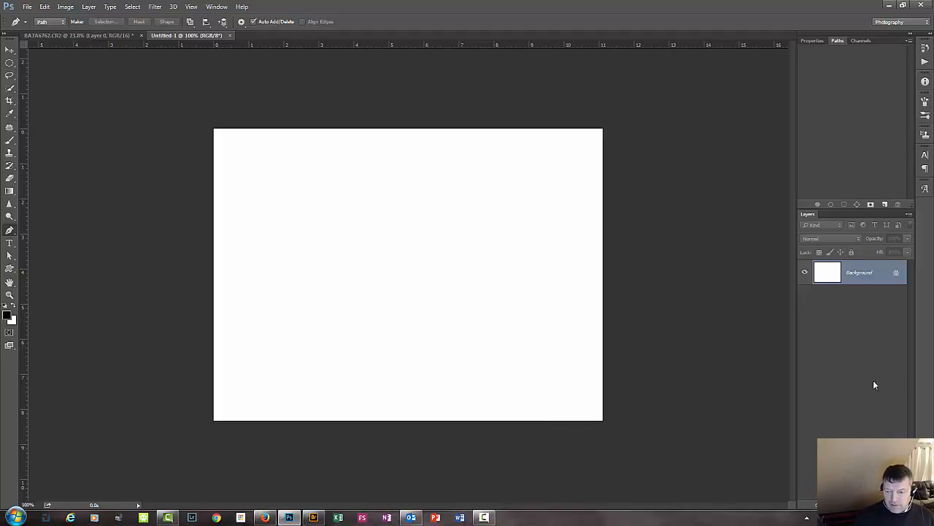
# Unlock the background layer, then add an empty layer and place it beneath the white one.
pyautogui.click(897, 274)
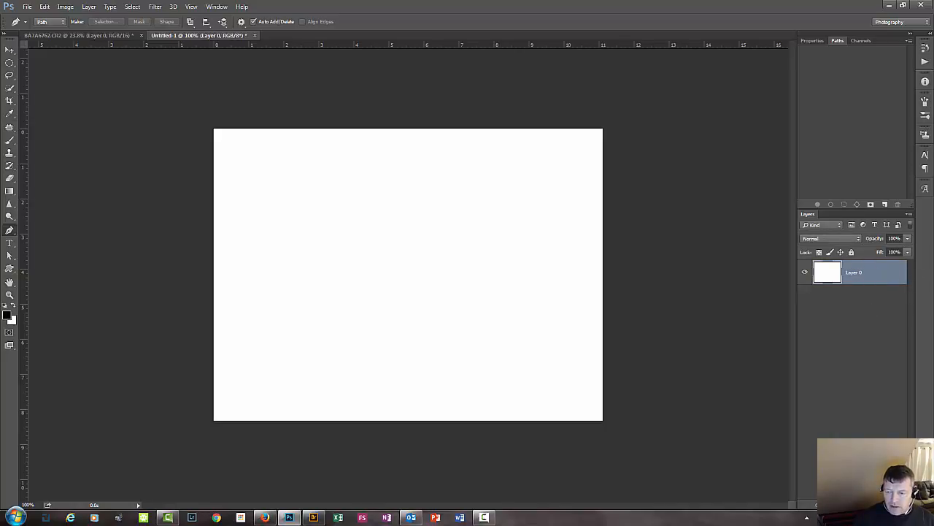
pyautogui.click(885, 505)
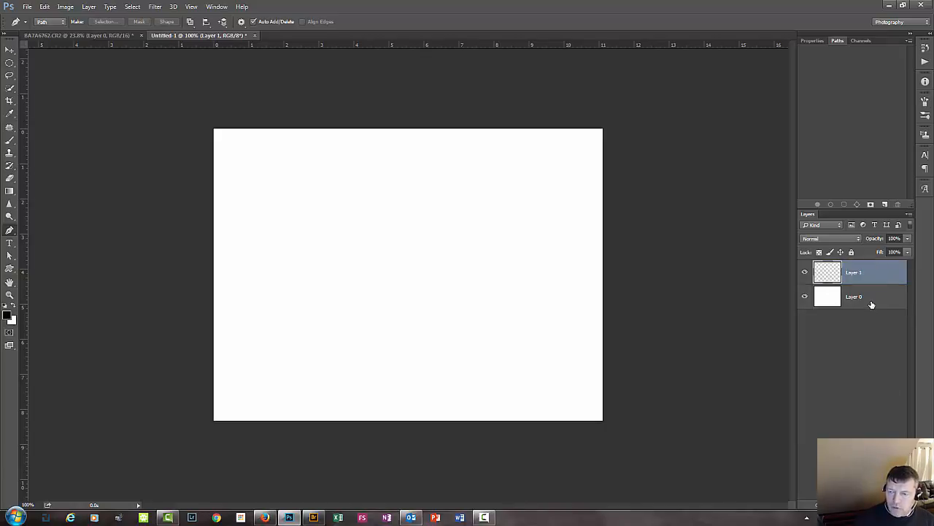
pyautogui.moveTo(871, 304); pyautogui.dragTo(868, 272)
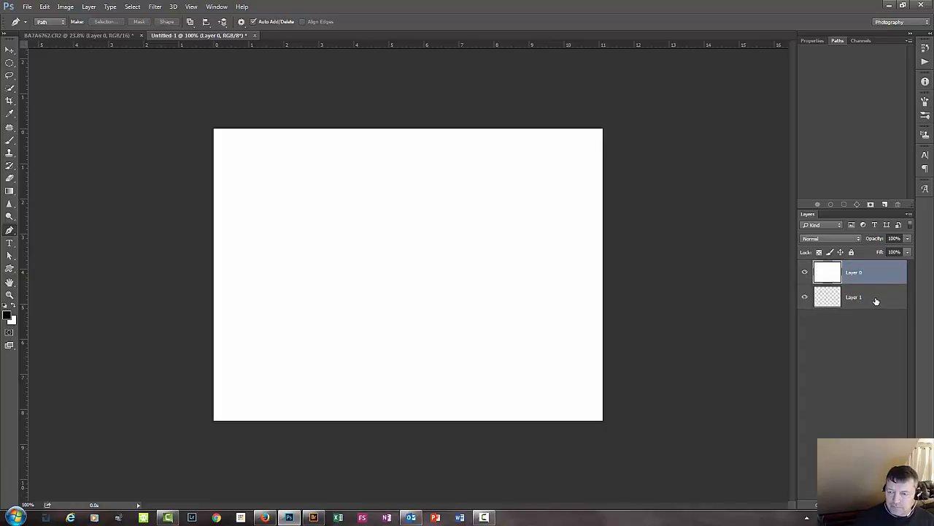
# Fill the empty Layer 1 with magenta (#fa0bdb) as the foreground color, in Normal mode at 100% opacity.
pyautogui.click(876, 301)
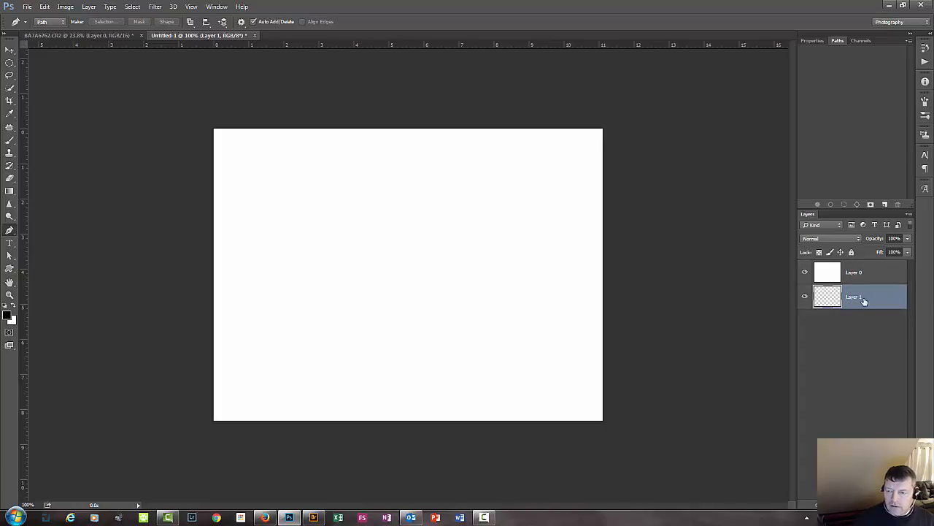
pyautogui.click(9, 317)
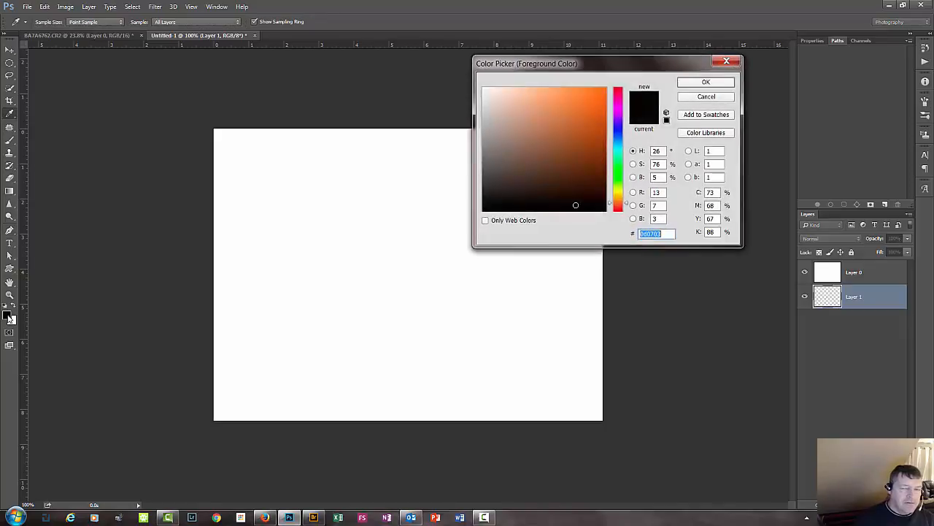
pyautogui.click(618, 106)
pyautogui.click(591, 107)
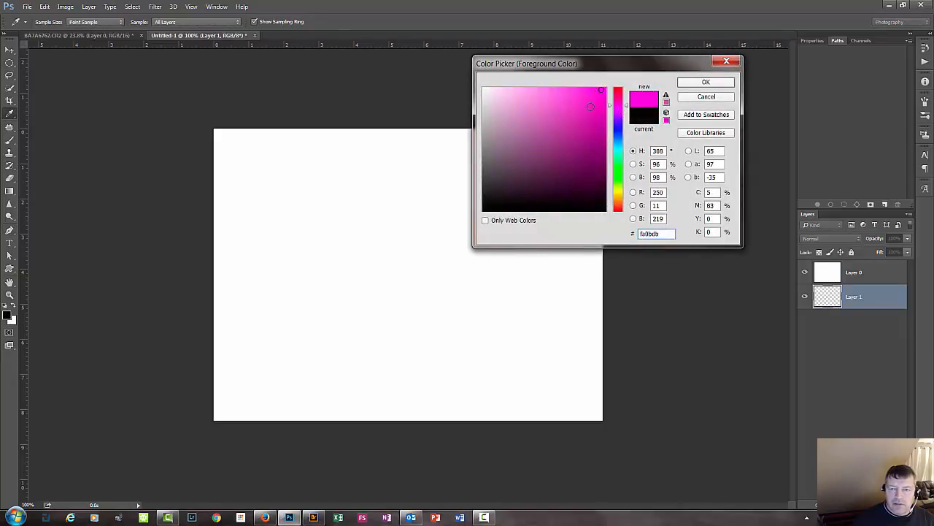
pyautogui.click(715, 82)
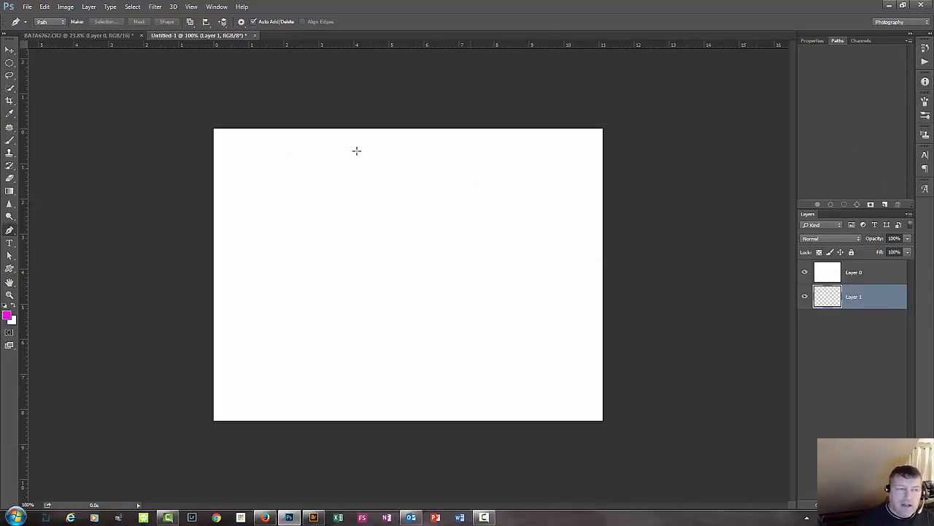
pyautogui.click(44, 8)
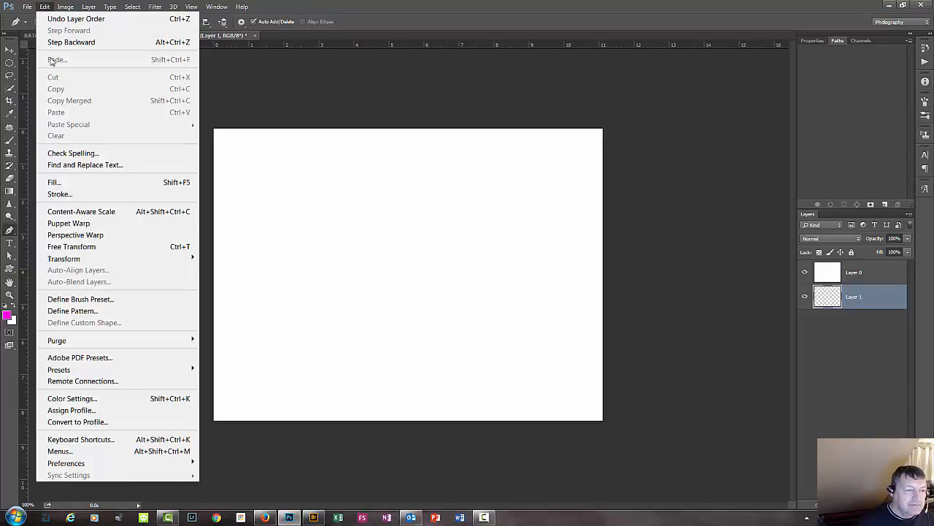
pyautogui.click(55, 182)
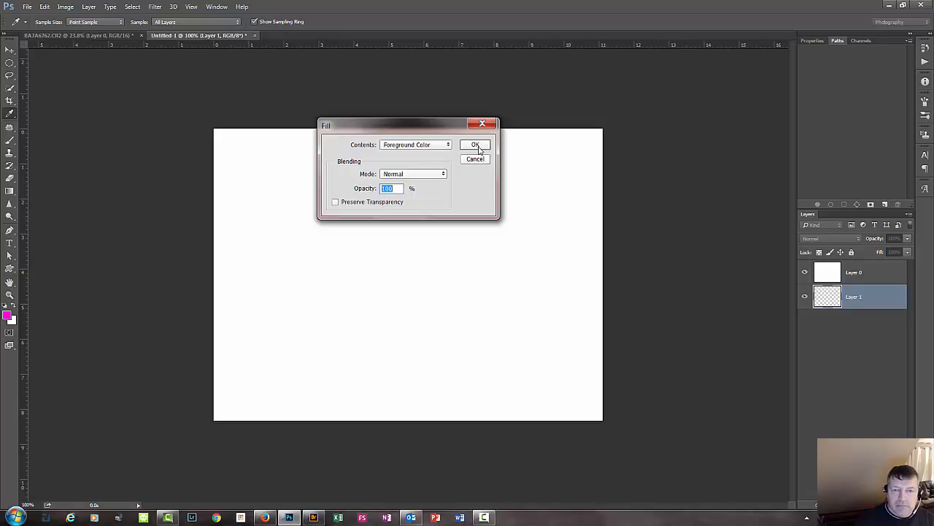
pyautogui.click(479, 150)
pyautogui.press('p')
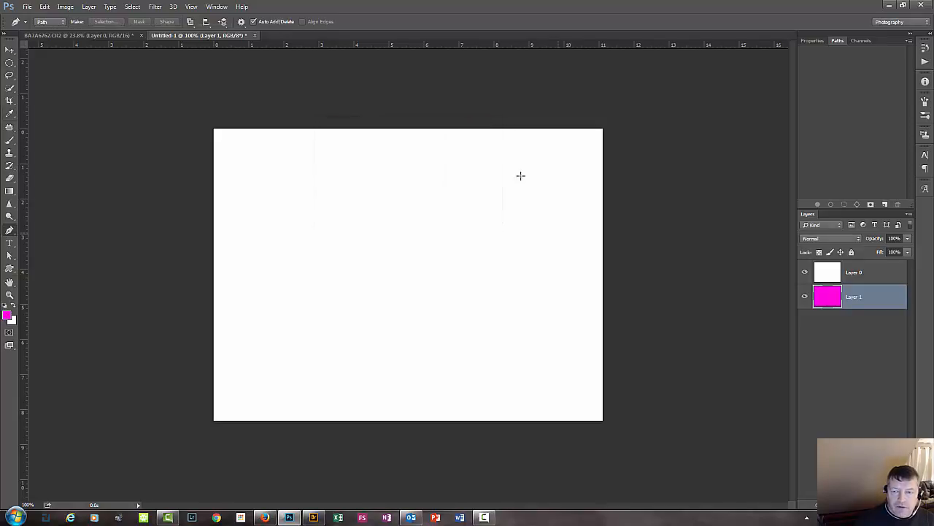
# Select the white Layer 0 and hide and reshow it to view the magenta layer beneath.
pyautogui.click(836, 268)
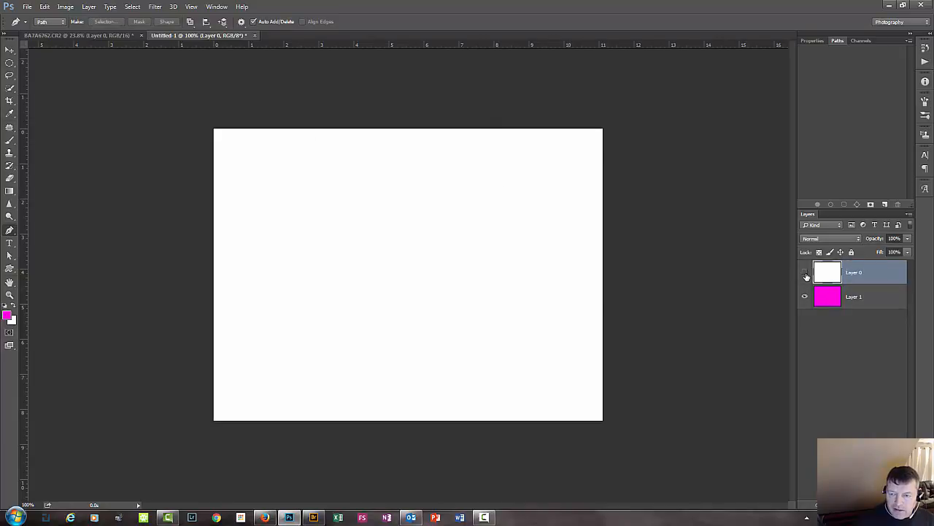
pyautogui.click(806, 275)
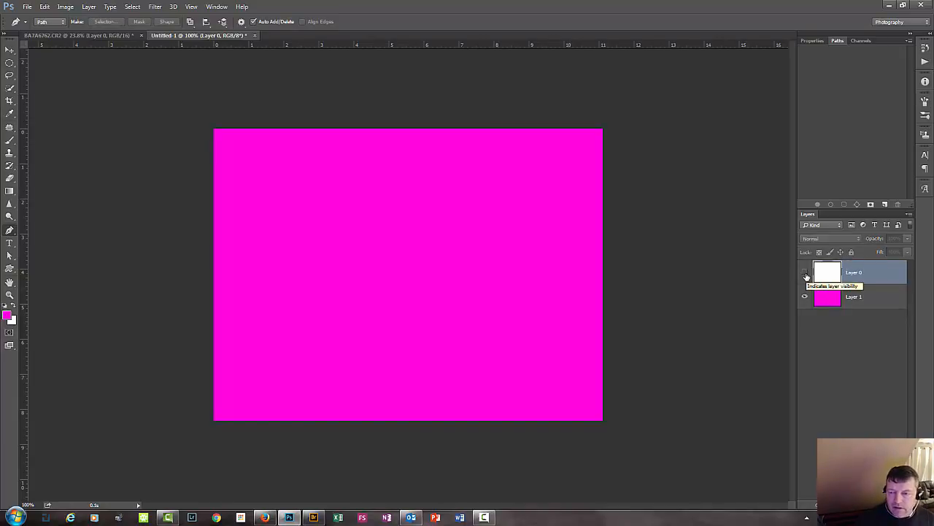
pyautogui.click(806, 275)
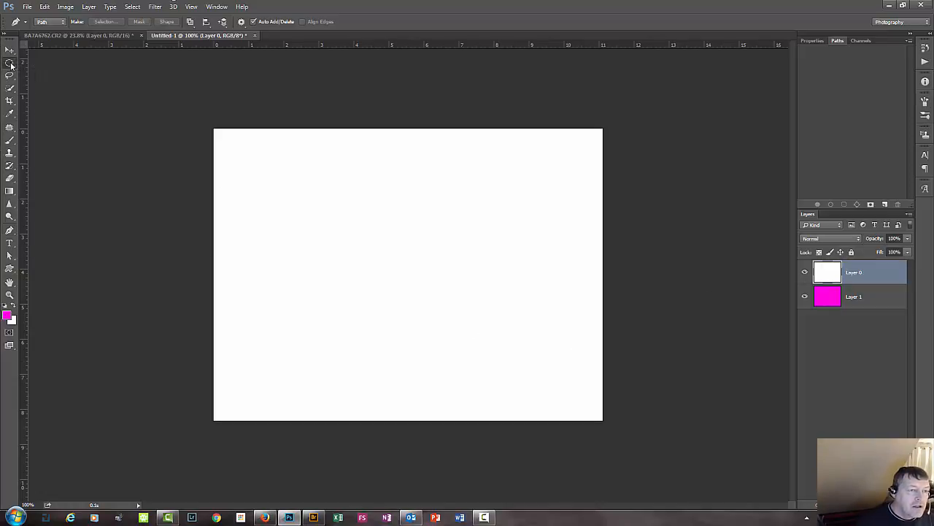
# Draw a square Rectangular Marquee selection of about 2.4 in per side in the upper-right part of the white layer.
pyautogui.click(11, 65)
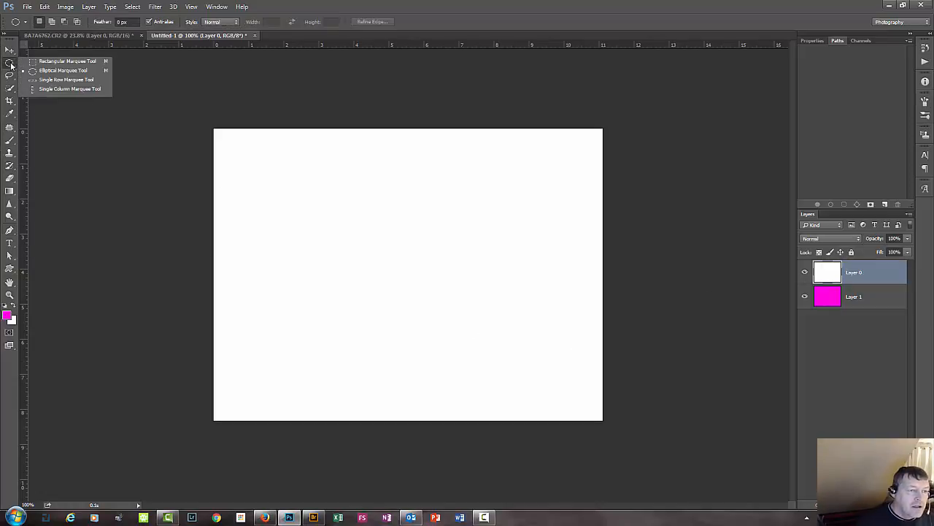
pyautogui.click(48, 63)
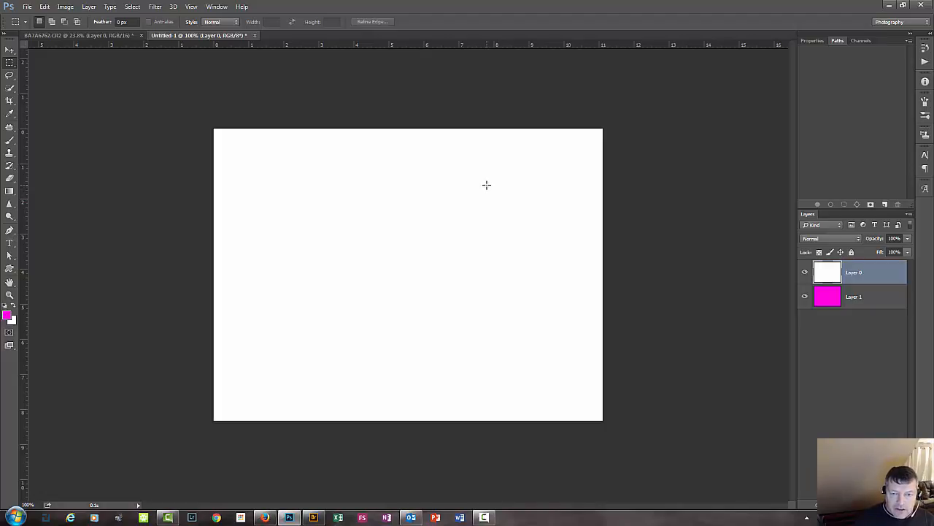
pyautogui.moveTo(487, 184); pyautogui.dragTo(537, 308)
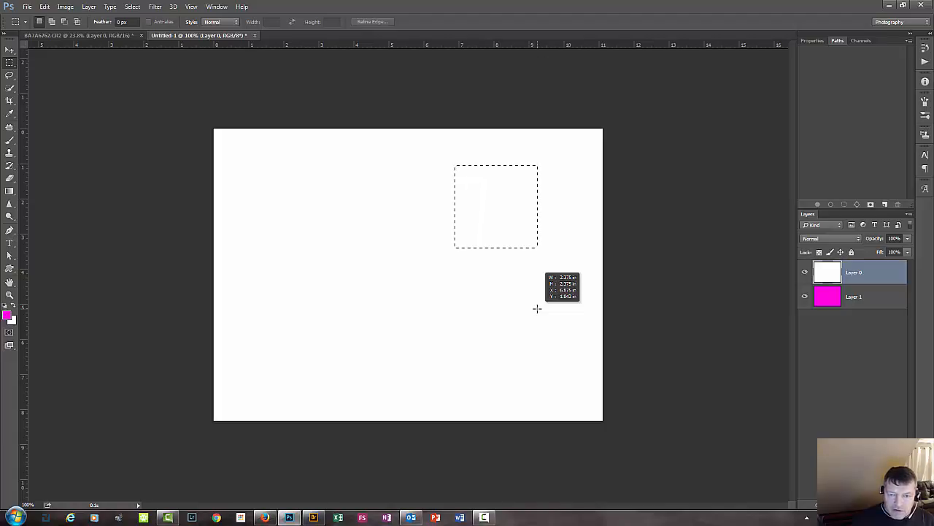
pyautogui.moveTo(537, 308); pyautogui.dragTo(537, 308)
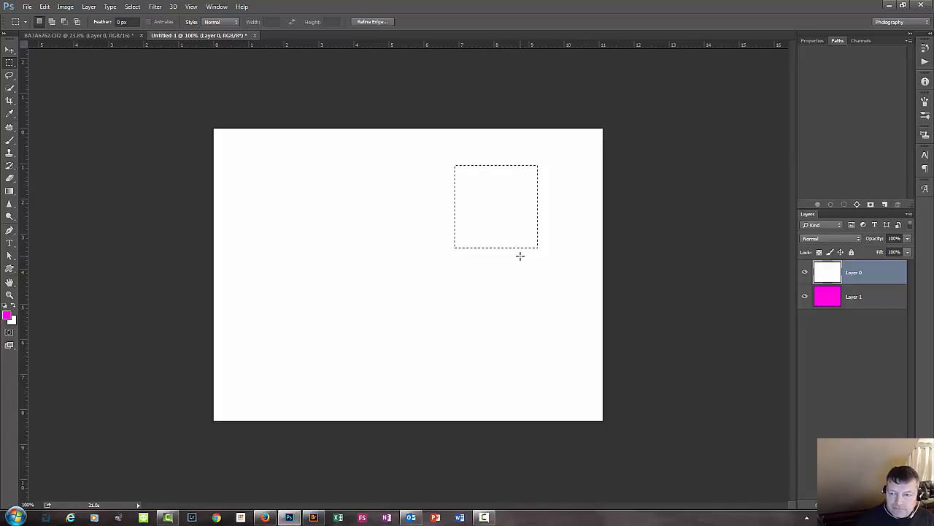
# Set the foreground color to black (#010101) and fill the square selection with it in Normal mode at 100% opacity.
pyautogui.click(7, 314)
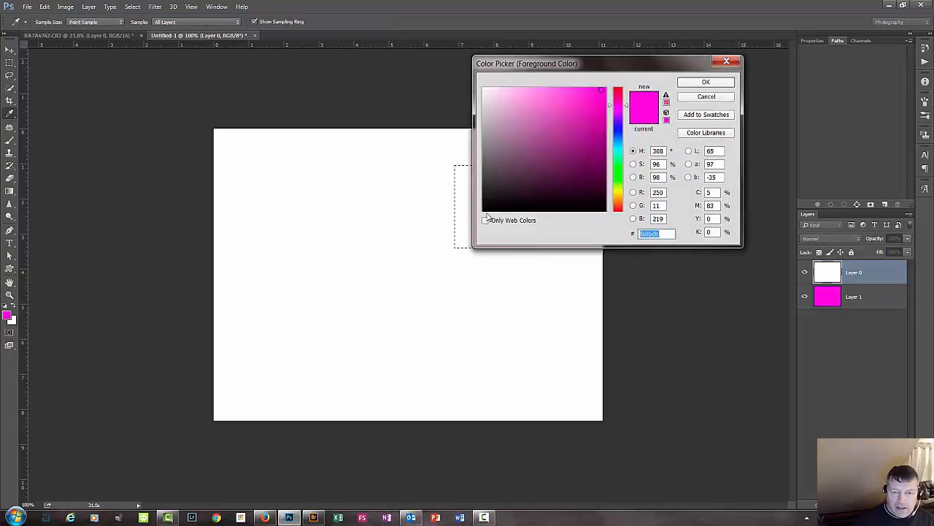
pyautogui.click(482, 211)
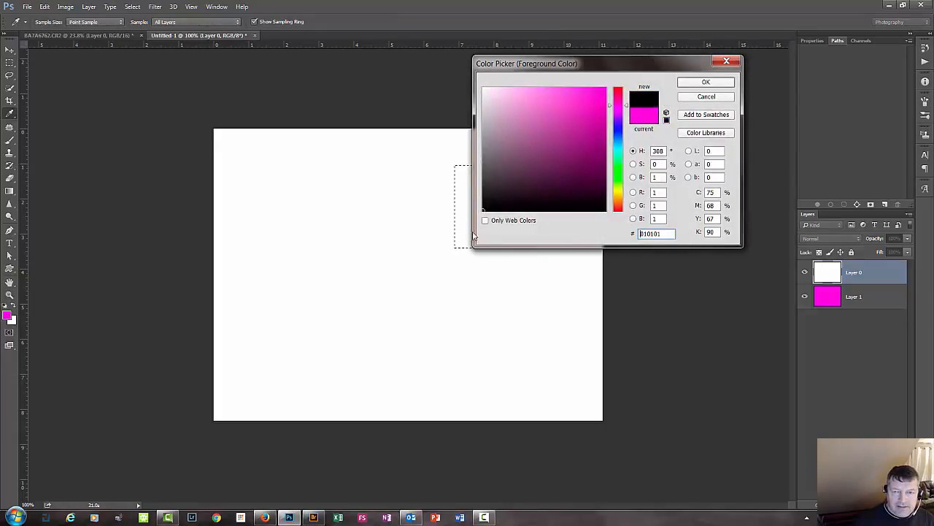
pyautogui.click(704, 83)
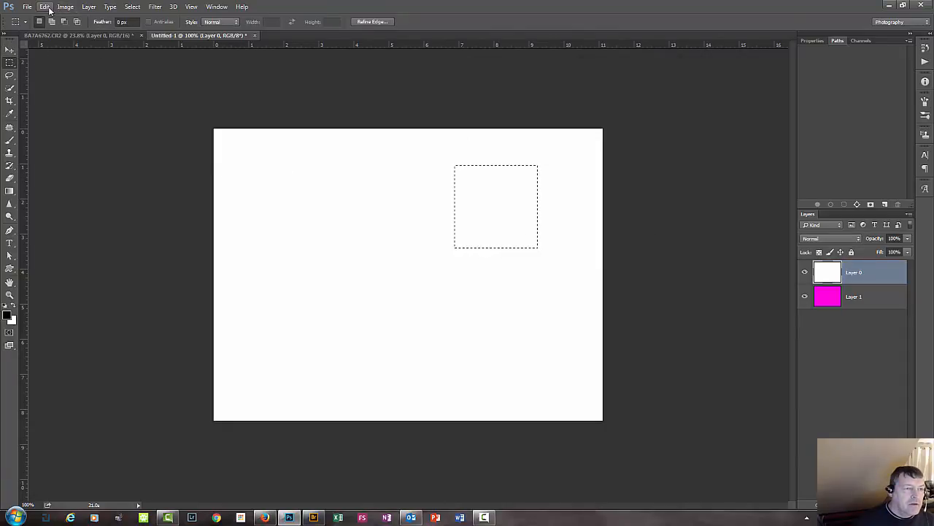
pyautogui.click(45, 7)
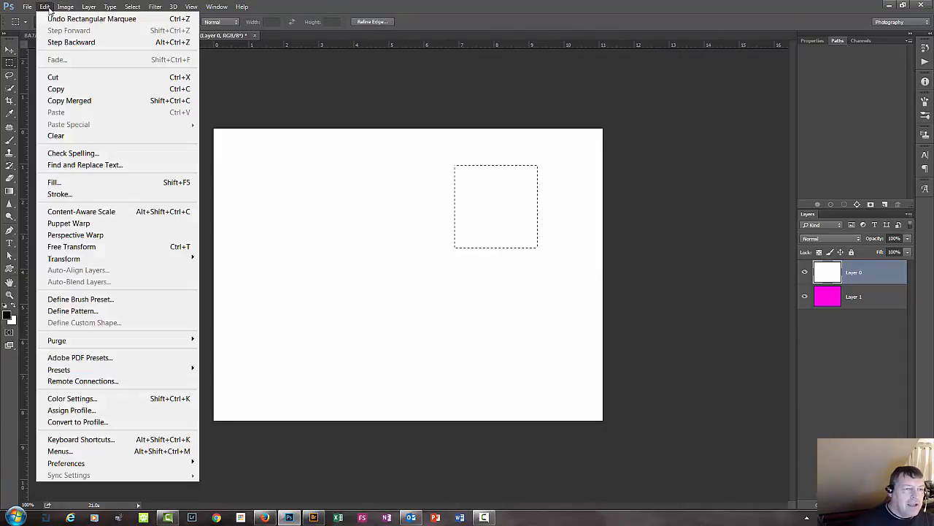
pyautogui.click(80, 189)
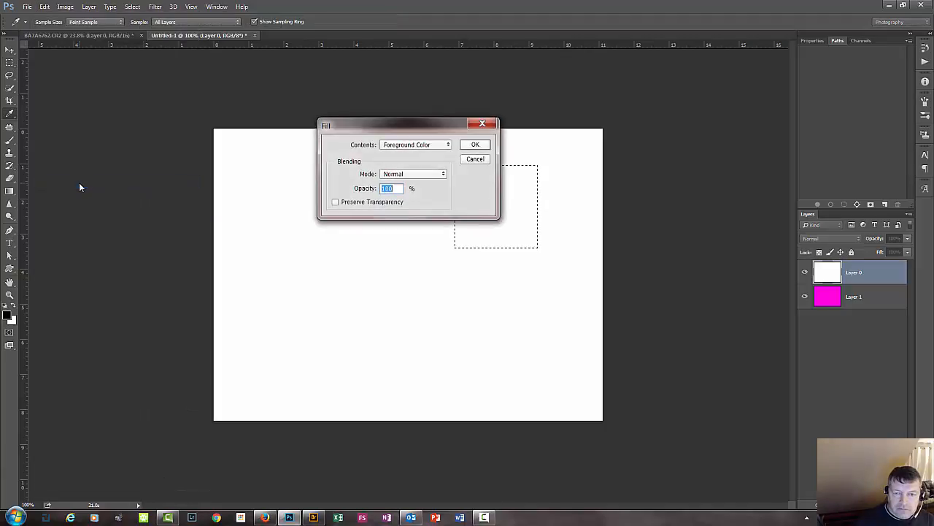
pyautogui.click(481, 148)
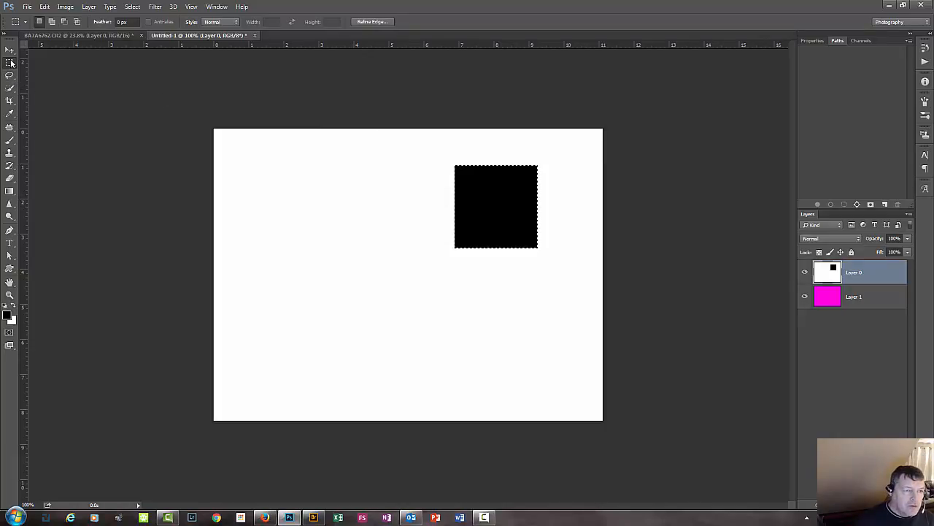
# Switch to the Elliptical Marquee Tool and clear the selection around the black square.
pyautogui.rightClick(11, 64)
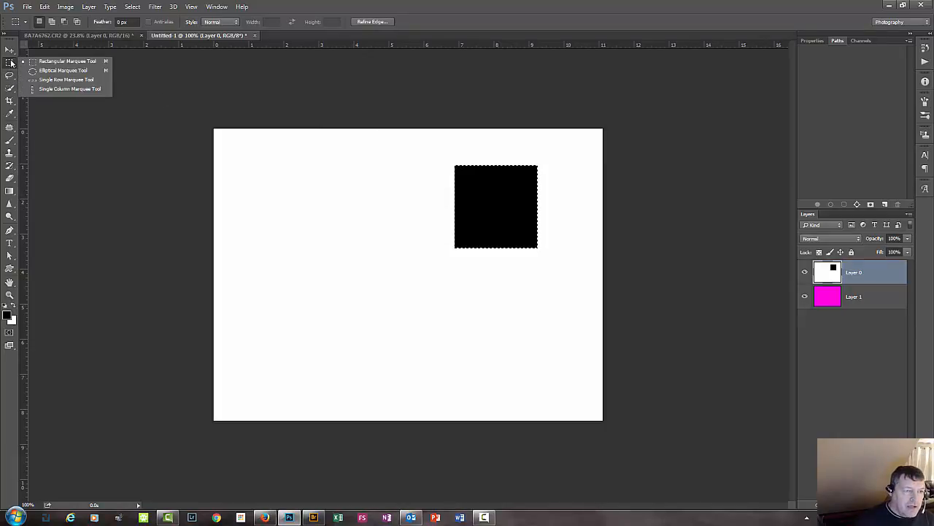
pyautogui.click(49, 71)
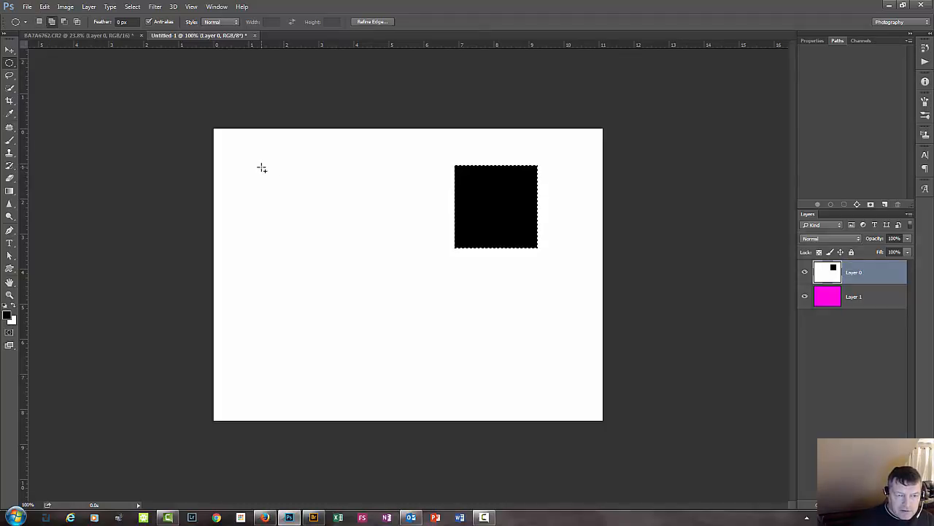
pyautogui.hotkey('ctrl', 'd')
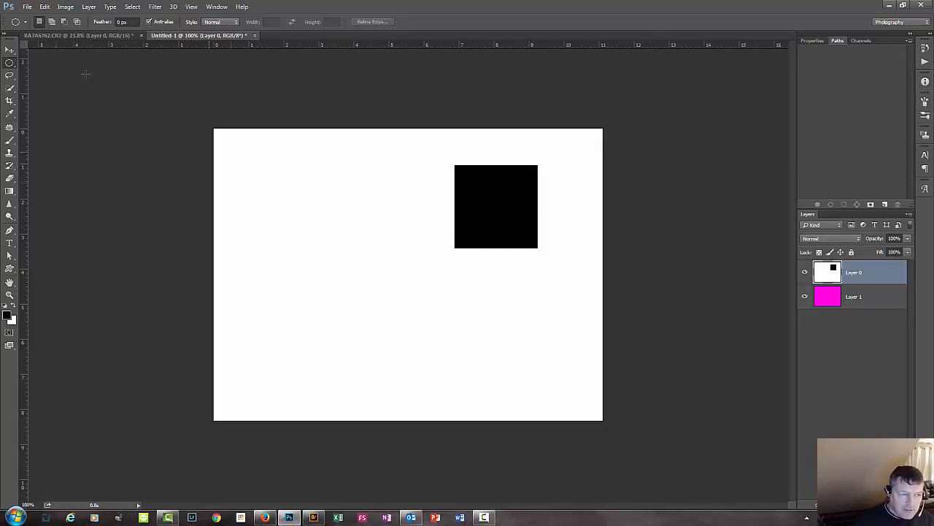
# Draw a circular Elliptical Marquee selection about 3.1 in across beside the black square, with its top level with the square's.
pyautogui.click(4, 64)
pyautogui.click(42, 65)
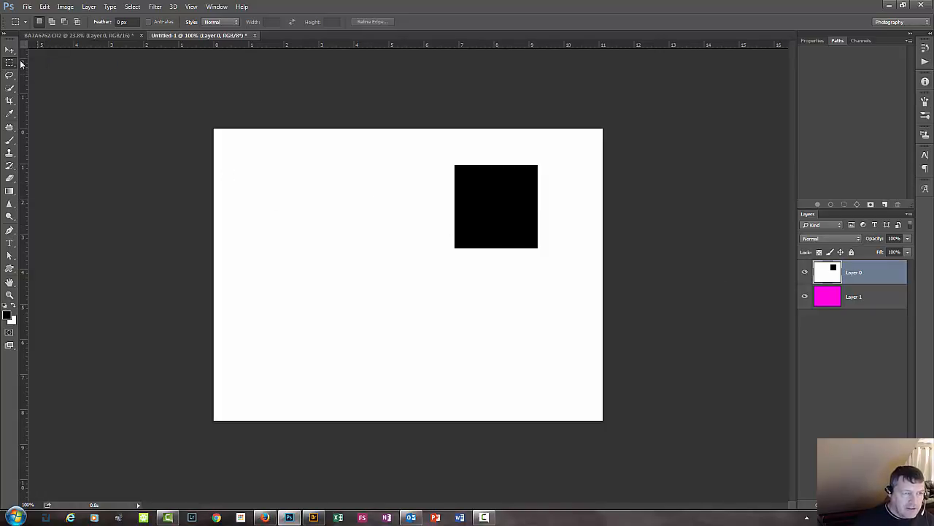
pyautogui.click(19, 64)
pyautogui.click(63, 71)
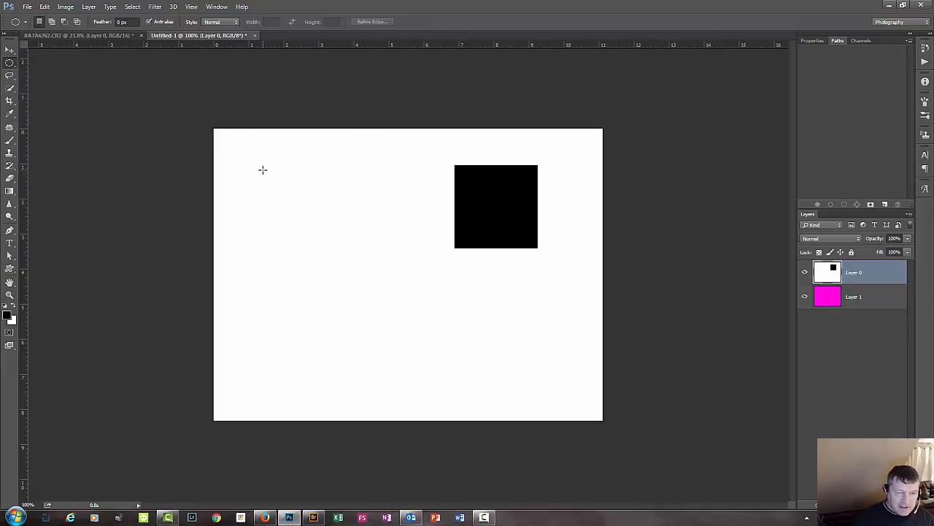
pyautogui.moveTo(262, 170); pyautogui.dragTo(370, 292)
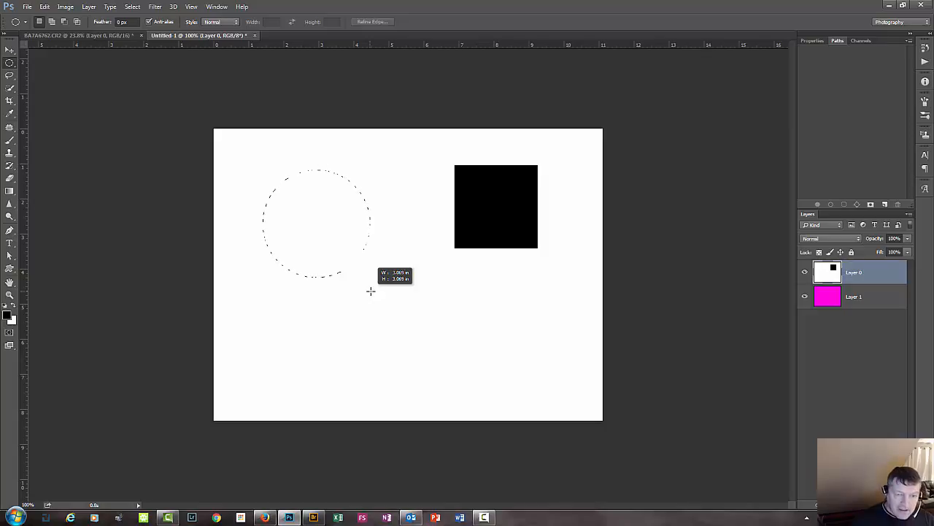
pyautogui.moveTo(370, 290)
pyautogui.mouseDown()
pyautogui.moveTo(365, 282)
pyautogui.moveTo(363, 292)
pyautogui.moveTo(396, 273)
pyautogui.moveTo(390, 284)
pyautogui.mouseUp()
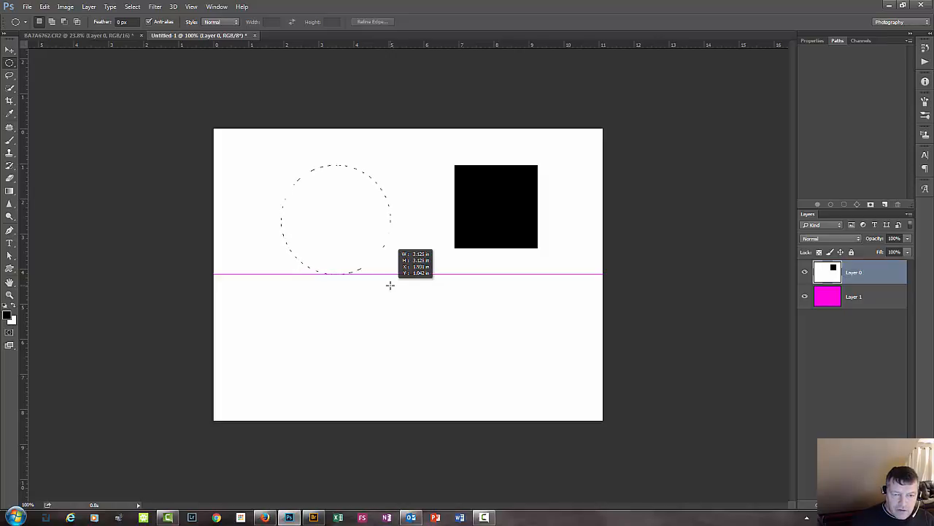
pyautogui.moveTo(390, 285); pyautogui.dragTo(390, 285)
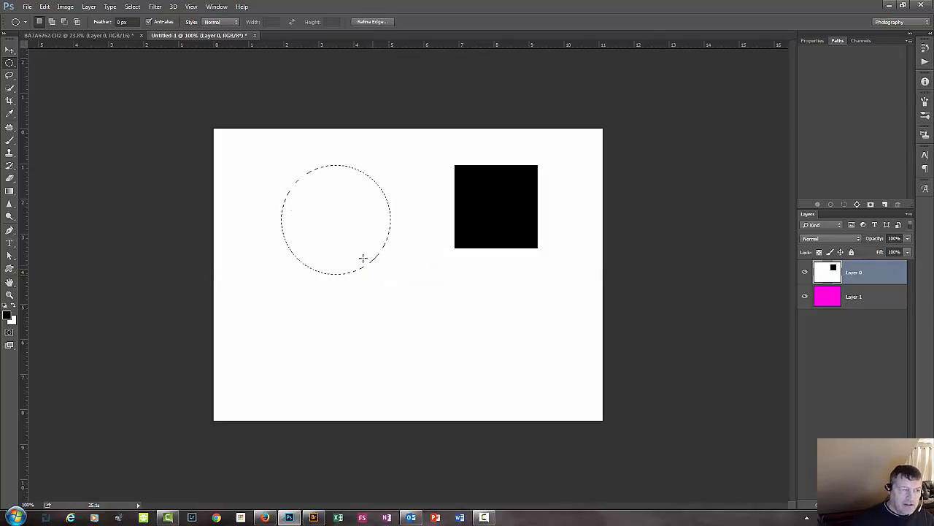
# Fill the circular selection with the black foreground color in Normal mode at 100% opacity and clear the selection.
pyautogui.click(44, 6)
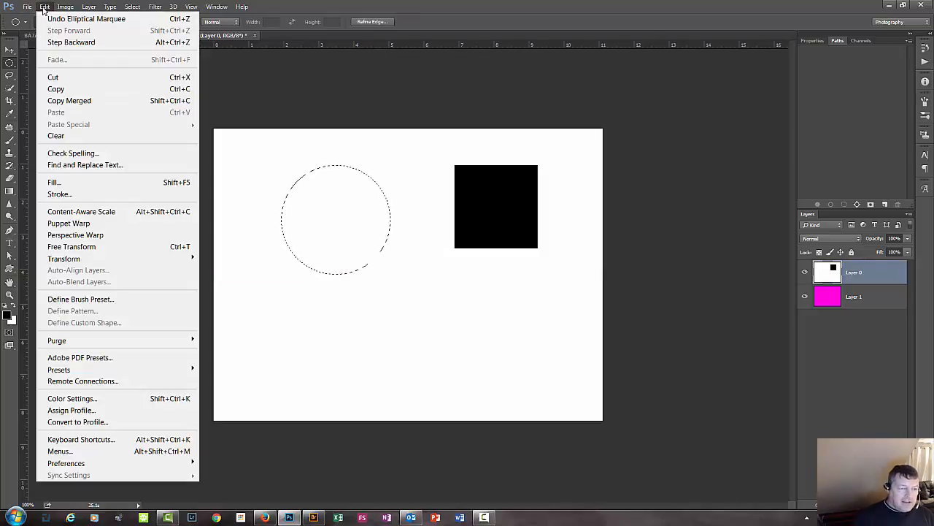
pyautogui.click(72, 182)
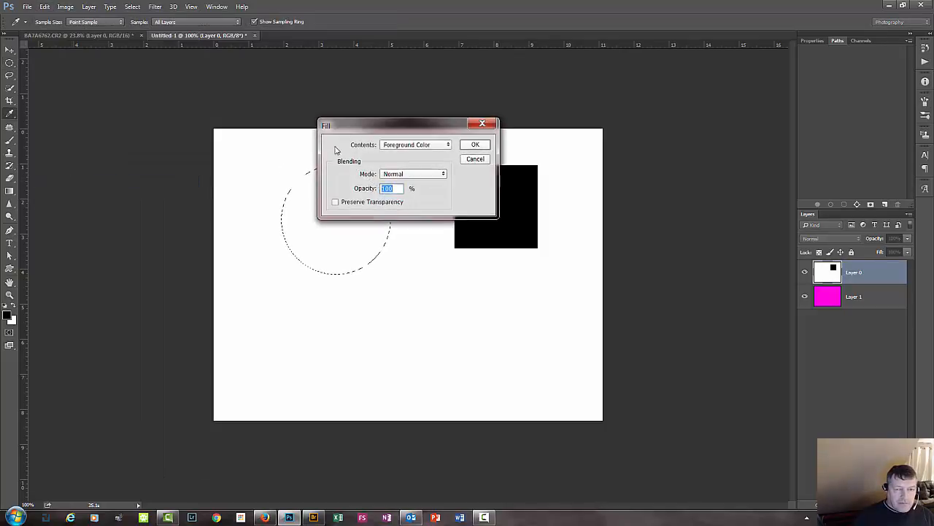
pyautogui.click(474, 145)
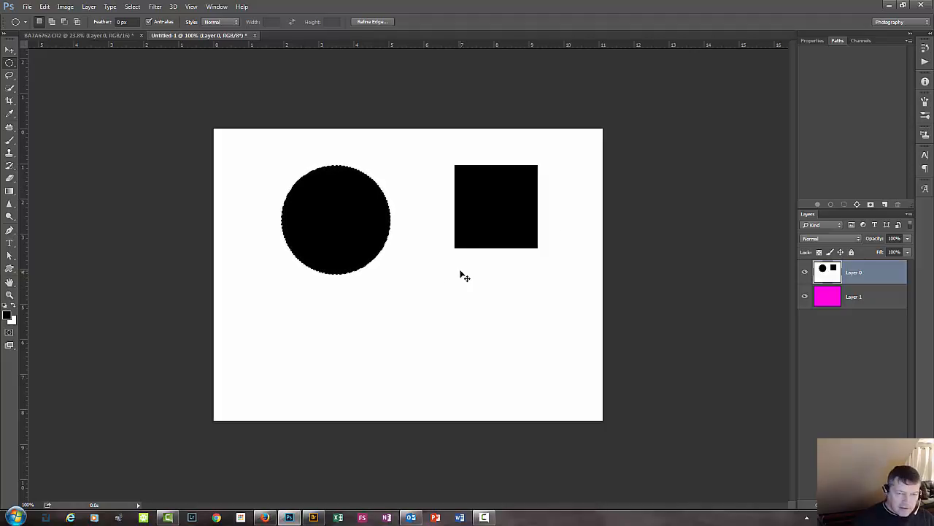
pyautogui.hotkey('ctrl', 'd')
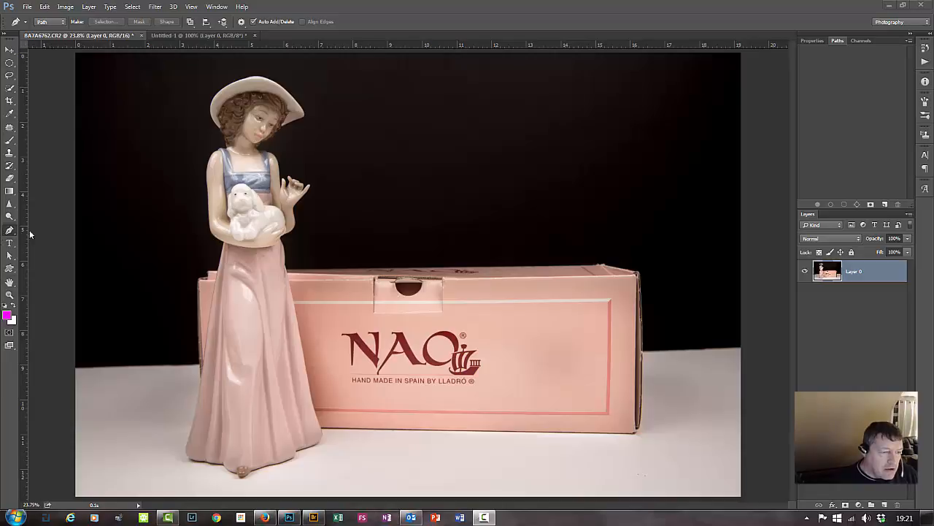
# Try a Color Range selection on the figurine photo, sampling the pale tabletop and the black background.
pyautogui.moveTo(8, 230); pyautogui.dragTo(51, 232)
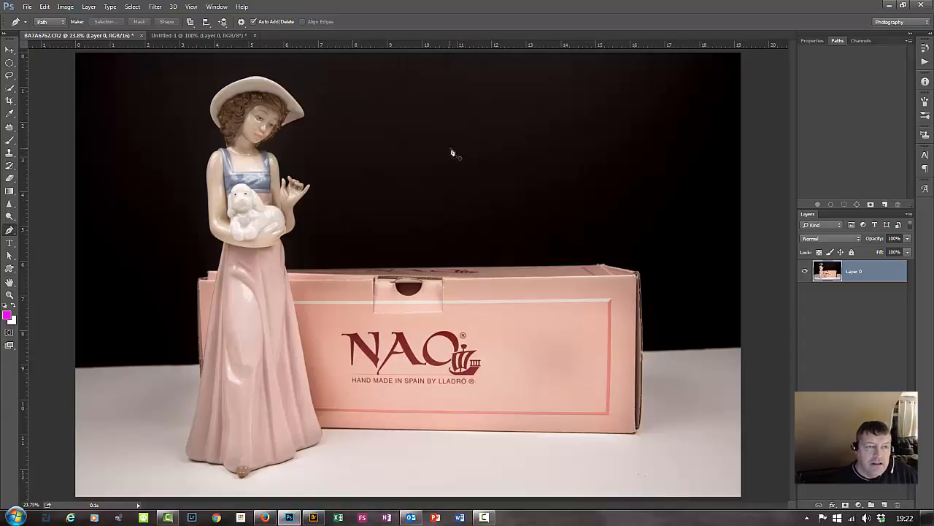
pyautogui.click(130, 9)
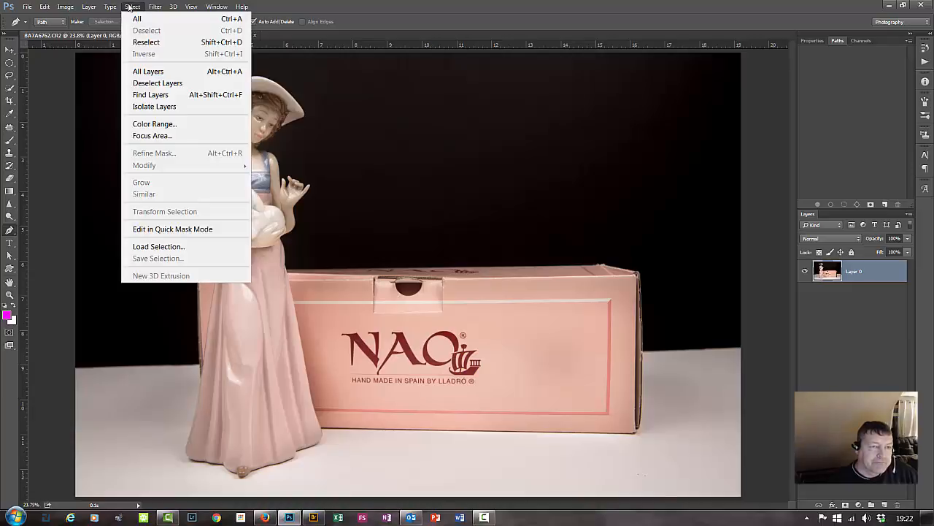
pyautogui.click(189, 125)
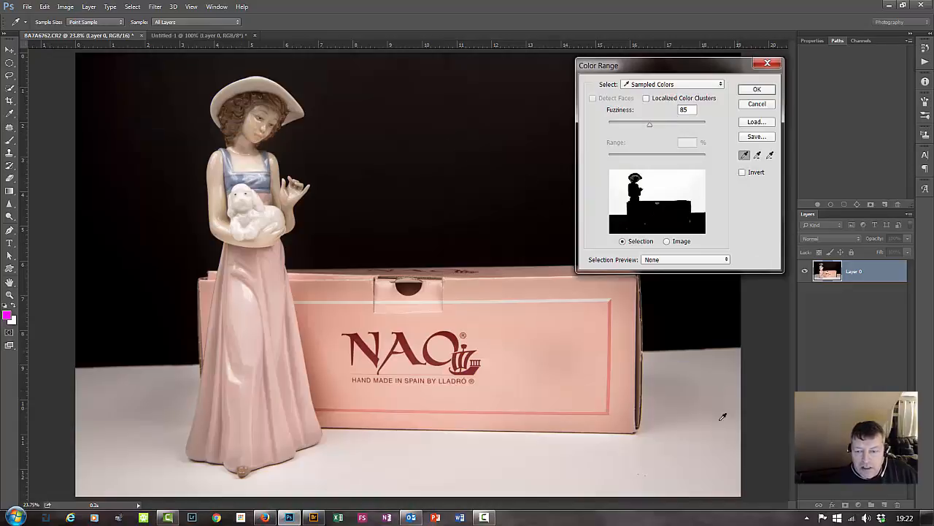
pyautogui.click(660, 457)
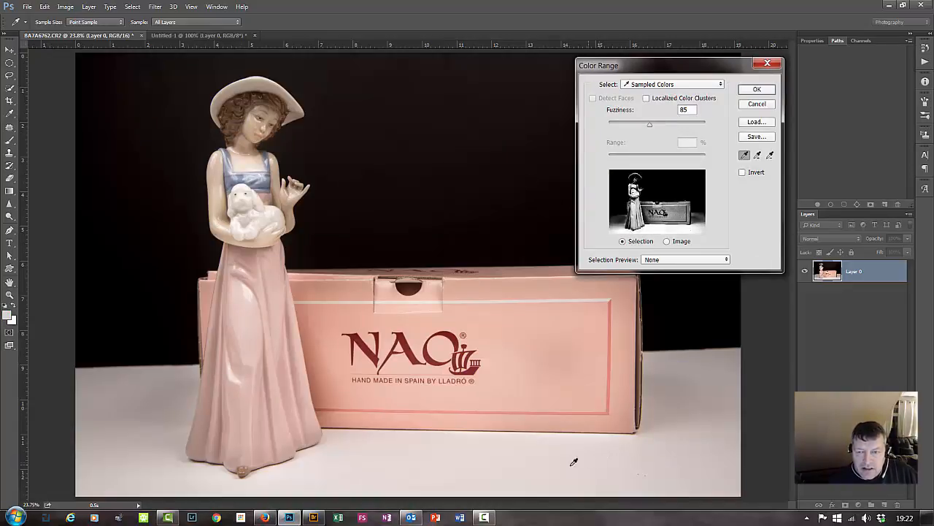
pyautogui.click(466, 168)
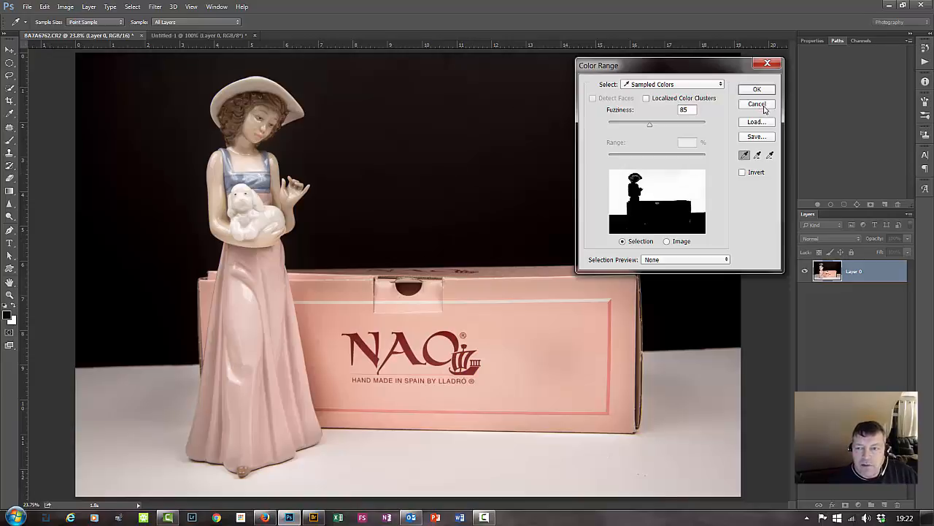
pyautogui.click(757, 104)
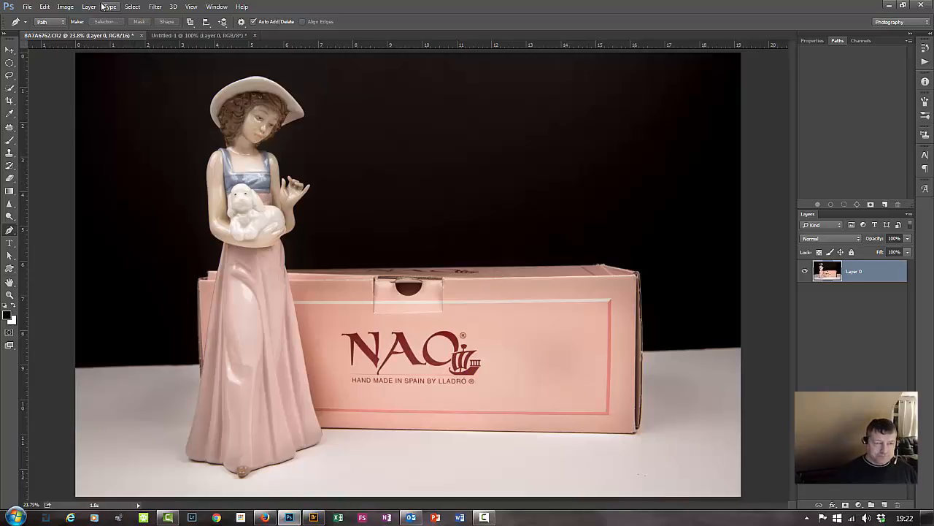
# Return to the Untitled-1 document and place the first Pen tool path anchor below the black circle.
pyautogui.click(200, 36)
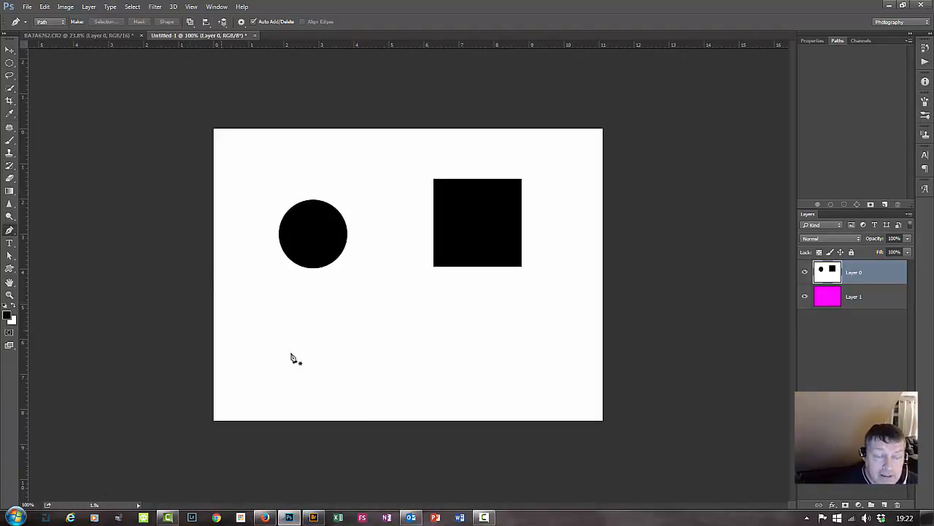
pyautogui.hotkey('ctrl', '+')
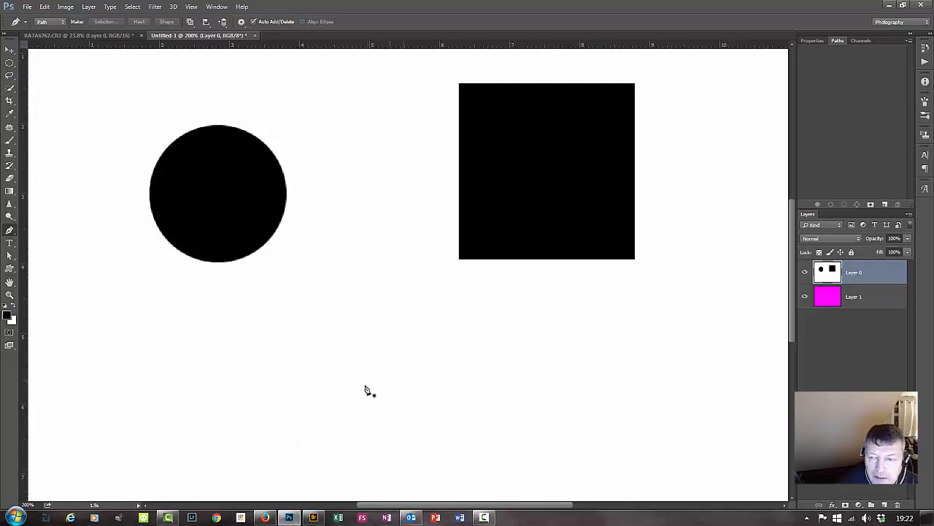
pyautogui.click(230, 344)
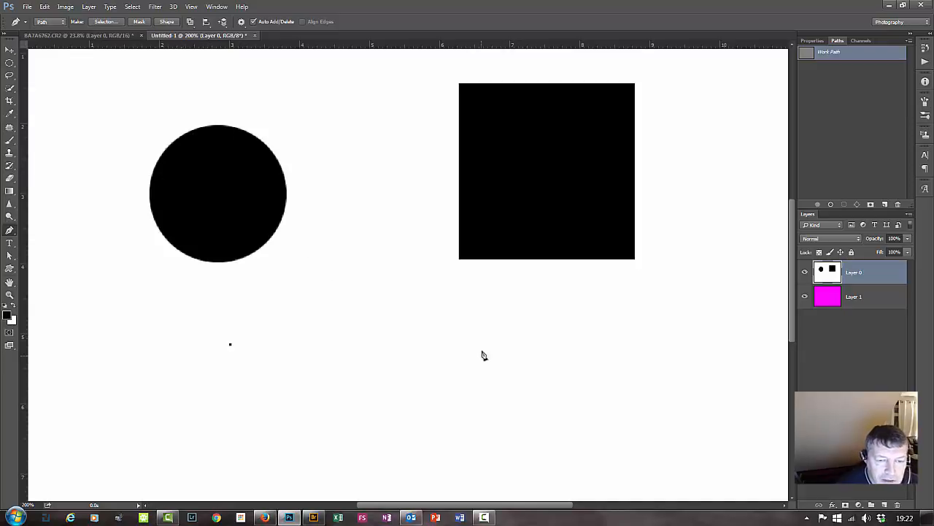
# Add a second path anchor about 3.1 in from the first and pull its handles to arch the segment upward.
pyautogui.click(444, 344)
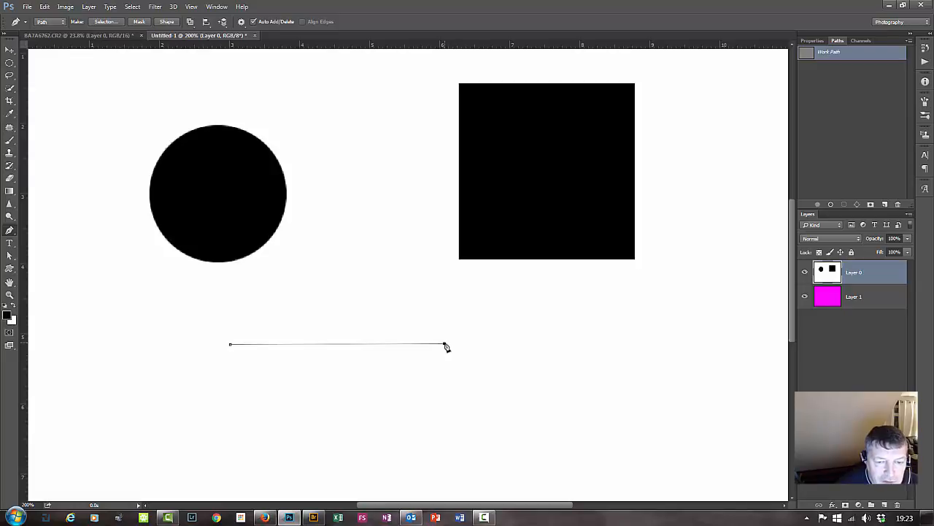
pyautogui.moveTo(446, 348); pyautogui.dragTo(543, 390)
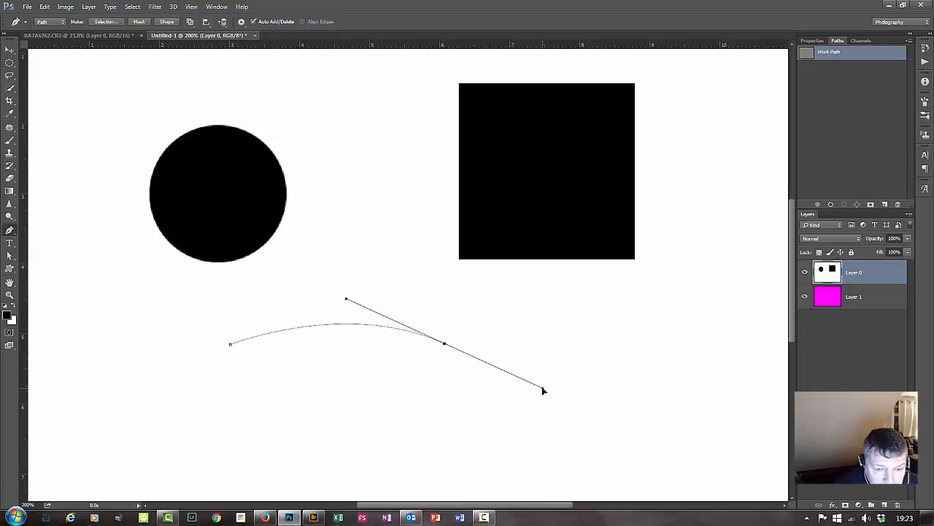
pyautogui.moveTo(544, 391); pyautogui.dragTo(526, 278)
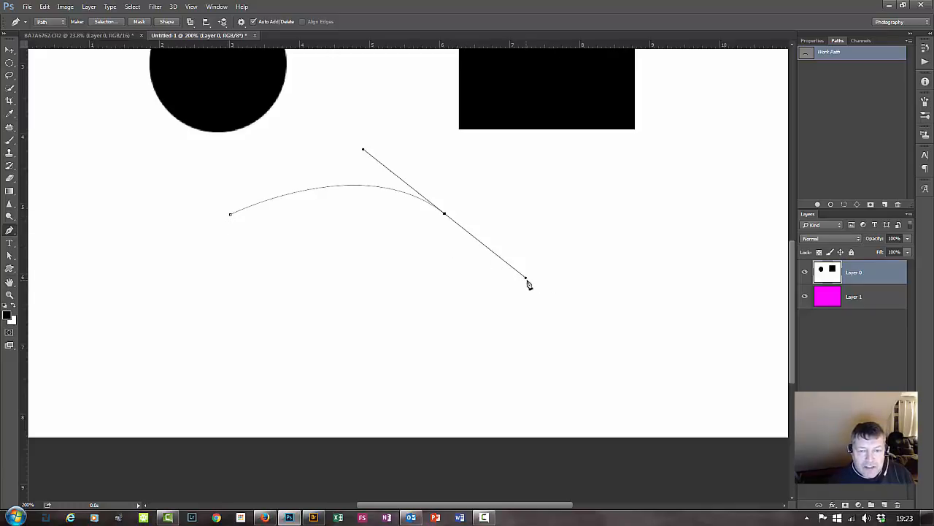
# Try to bring the curved path back to its starting anchor and undo the return segments.
pyautogui.click(230, 215)
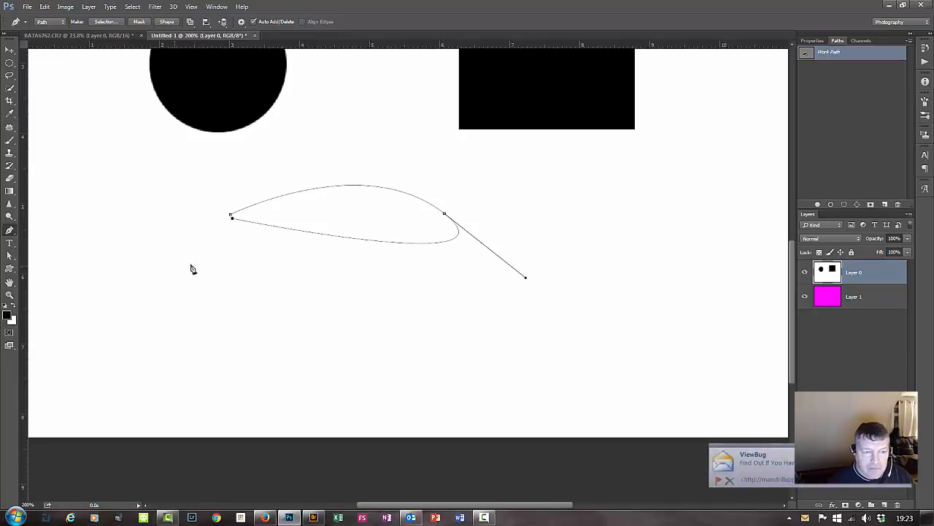
pyautogui.hotkey('ctrl', 'z')
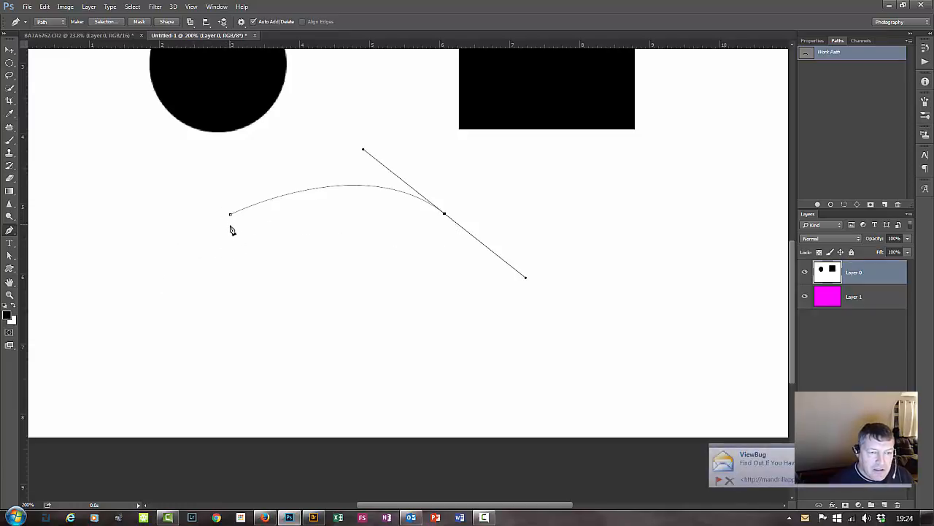
pyautogui.moveTo(231, 226); pyautogui.dragTo(129, 238)
pyautogui.hotkey('ctrl', 'z')
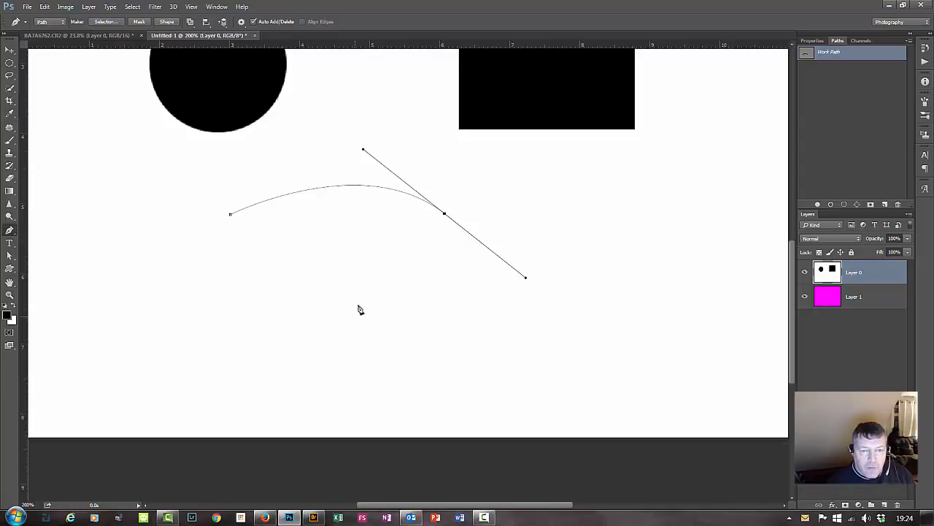
pyautogui.click(230, 215)
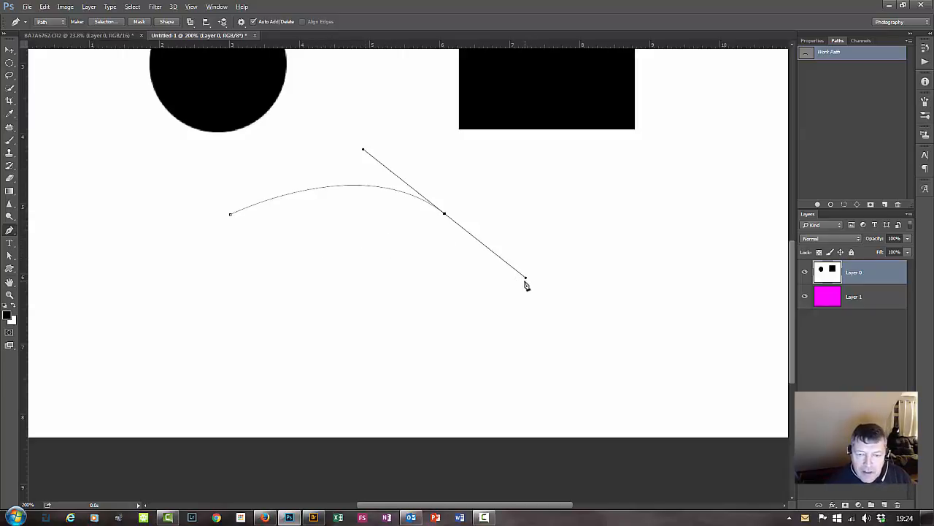
# Try to adjust the second anchor's outgoing handle, and step back until only the first path anchor remains.
pyautogui.press('alt')
pyautogui.press('alt')
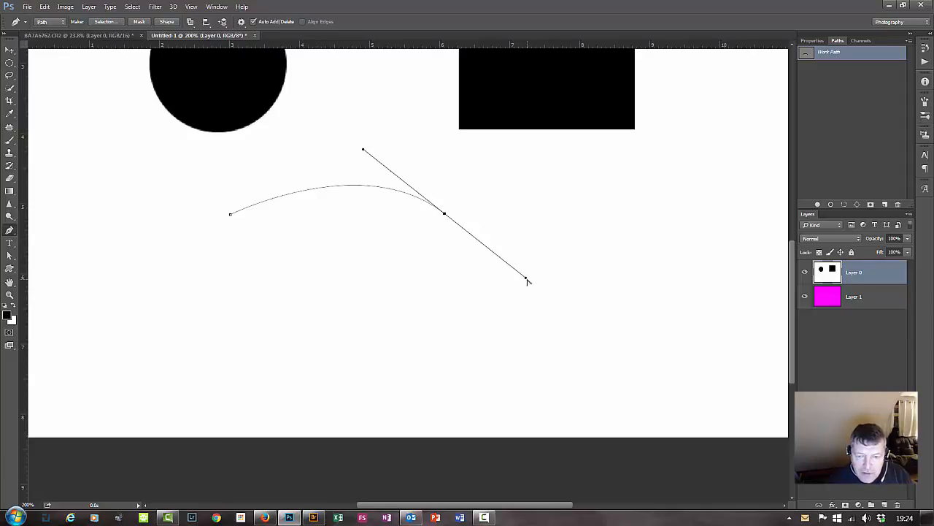
pyautogui.keyDown('alt'); pyautogui.click(527, 281); pyautogui.keyUp('alt')
pyautogui.hotkey('ctrl', 'alt', 'z')
pyautogui.hotkey('ctrl', 'alt', 'z')
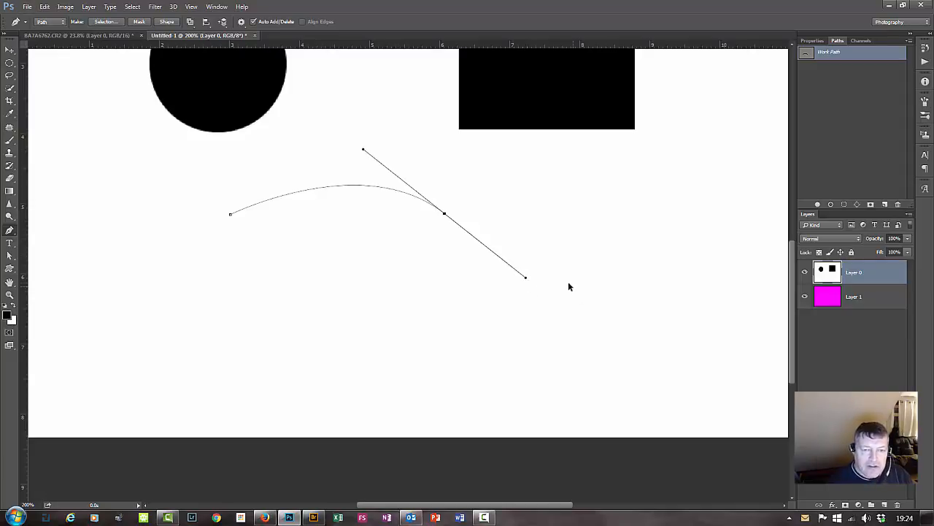
pyautogui.hotkey('ctrl', 'alt', 'z')
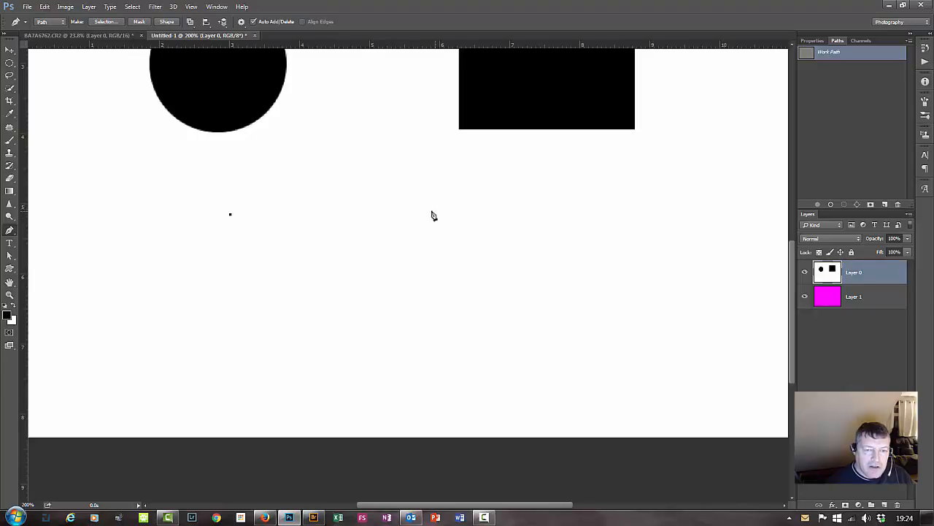
# Draw an upward-arching path segment to a second anchor about 2.6 in from the first, with long handles.
pyautogui.moveTo(411, 210); pyautogui.dragTo(496, 316)
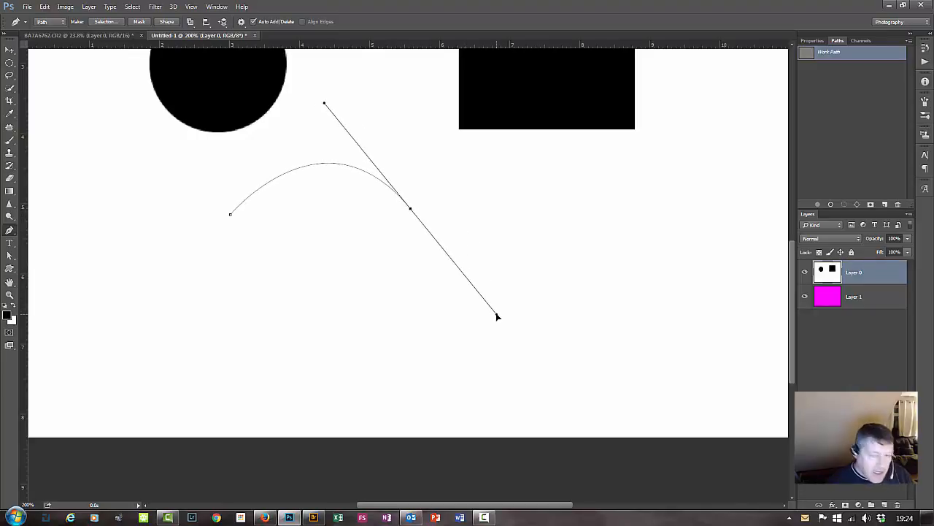
pyautogui.rightClick(497, 318)
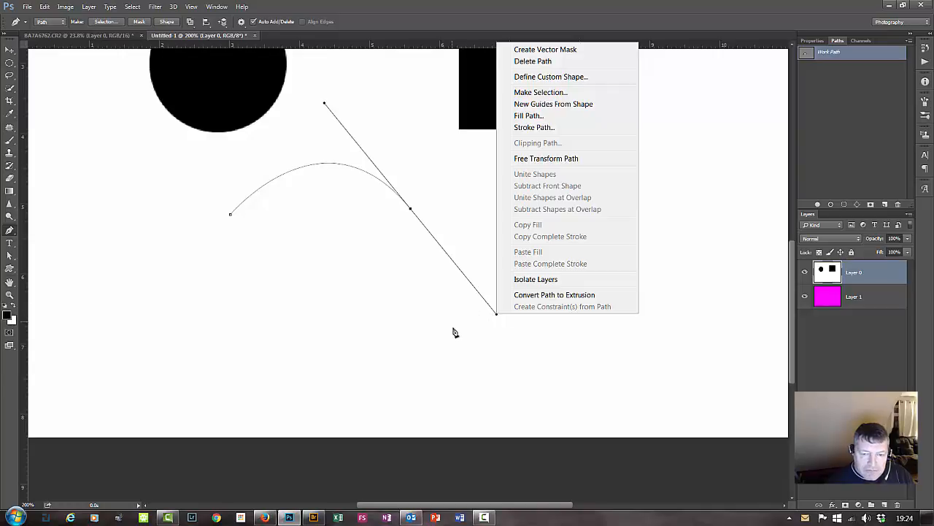
pyautogui.click(498, 322)
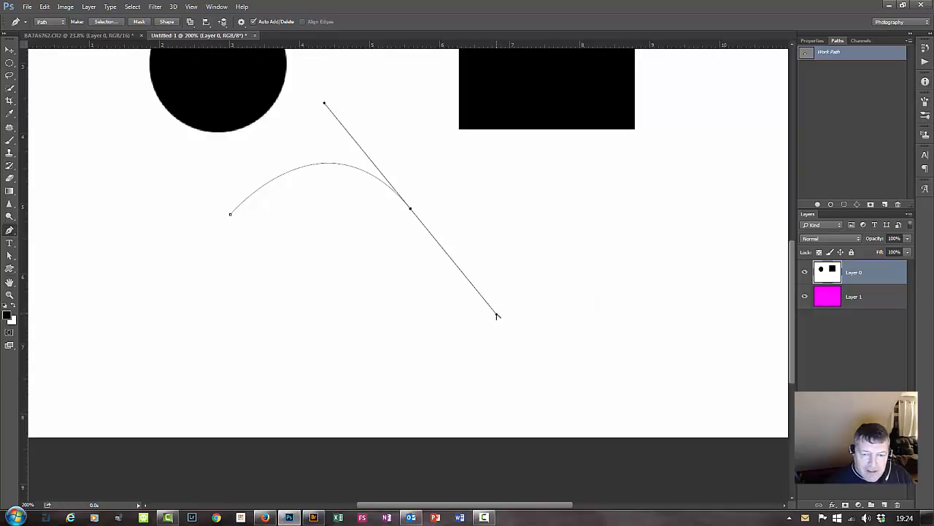
# Try to swing the second anchor's outgoing handle back toward the start and draw a return curve below it.
pyautogui.moveTo(497, 316); pyautogui.dragTo(310, 220)
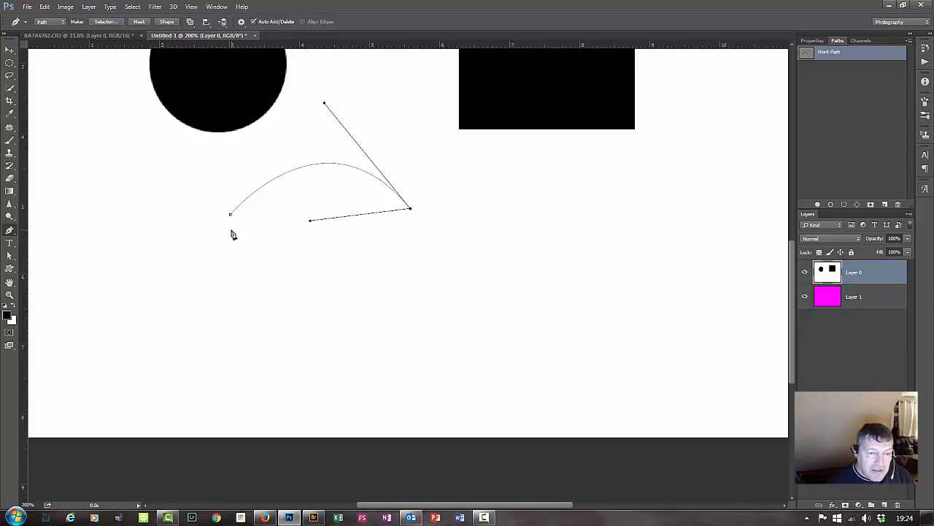
pyautogui.click(235, 231)
pyautogui.moveTo(235, 231); pyautogui.dragTo(102, 239)
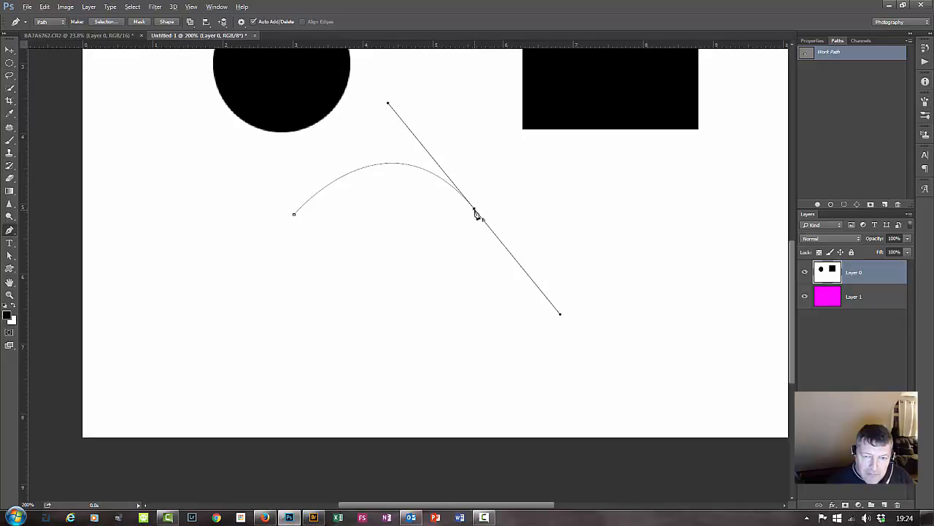
# Remove the second anchor's outgoing handle and draw a downward-bulging return curve to an anchor just below the start.
pyautogui.click(475, 211)
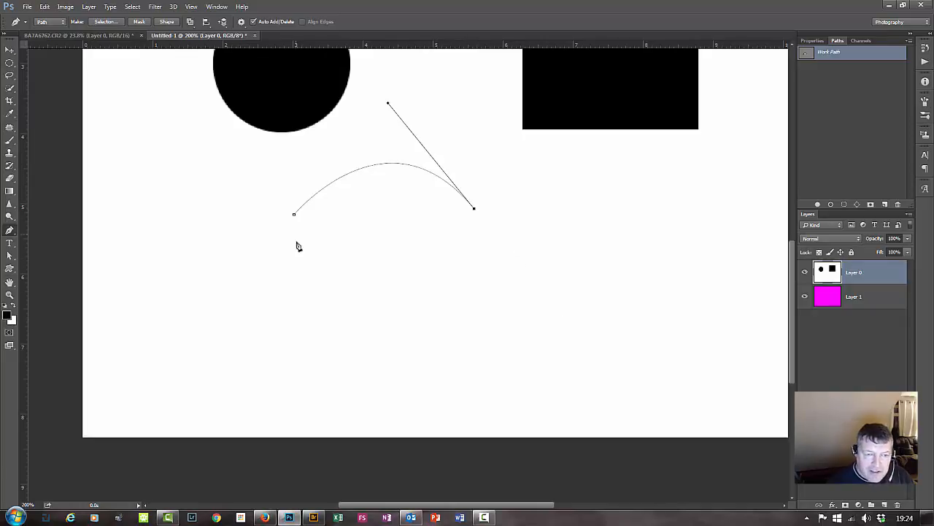
pyautogui.click(293, 220)
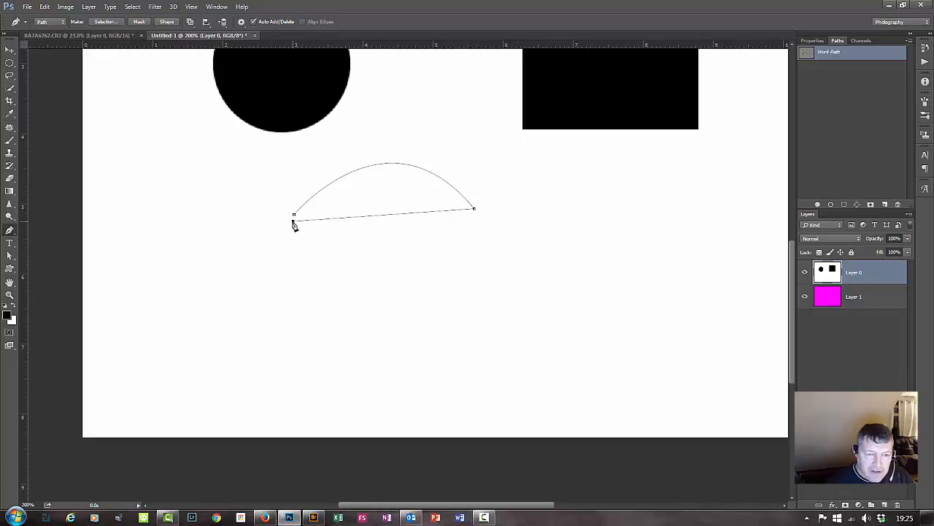
pyautogui.moveTo(294, 226); pyautogui.dragTo(140, 186)
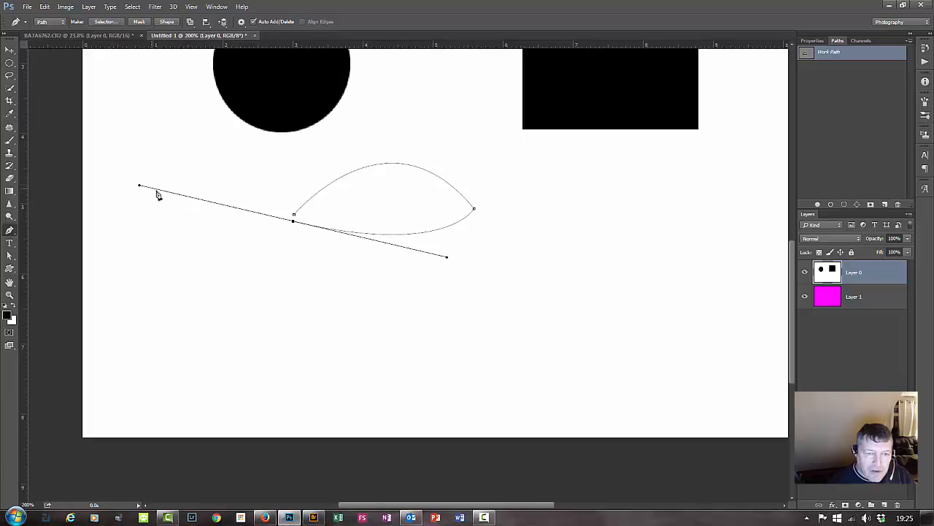
# Convert the leaf-shaped path to a new anti-aliased selection with a 0-pixel feather radius, and deselect it.
pyautogui.rightClick(395, 193)
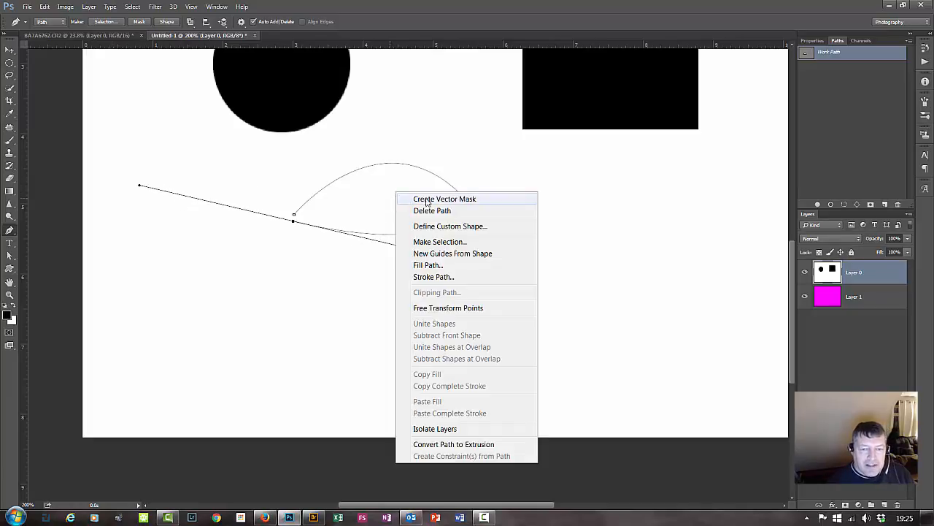
pyautogui.click(458, 242)
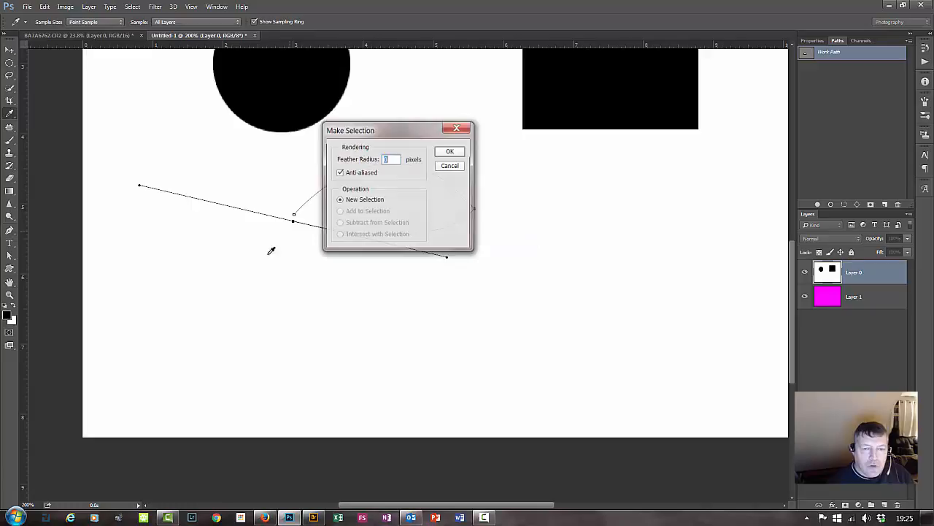
pyautogui.click(455, 153)
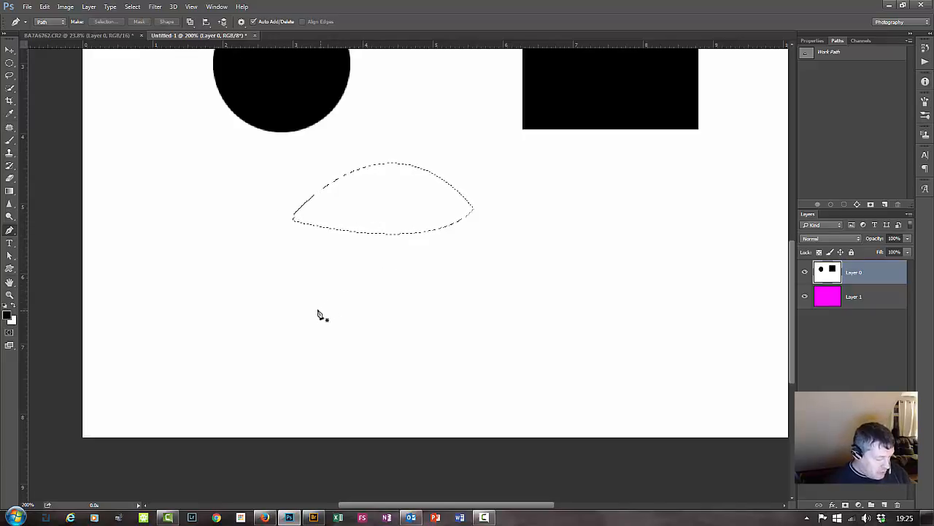
pyautogui.hotkey('ctrl', 'd')
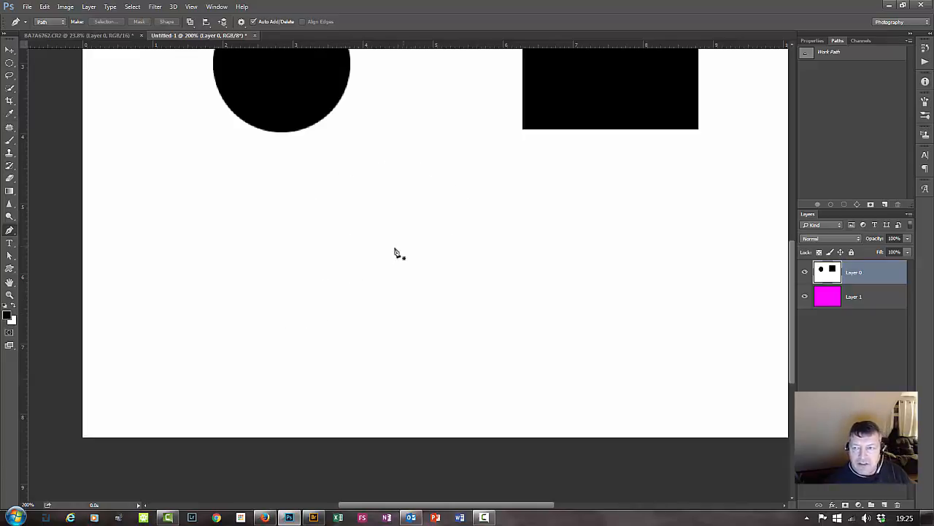
# Undo the accidental deletion of Layer 0 and delete the leaf-shaped work path.
pyautogui.press('Delete')
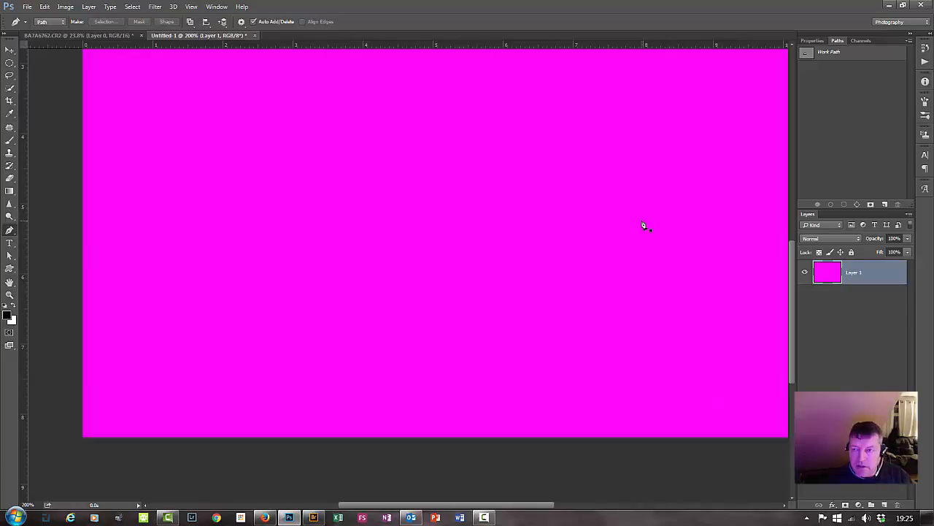
pyautogui.hotkey('ctrl', 'z')
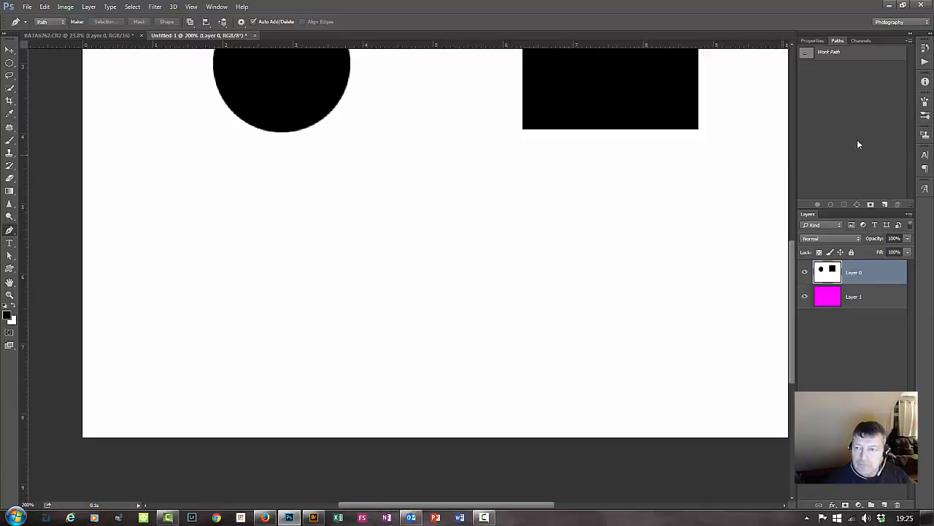
pyautogui.click(853, 54)
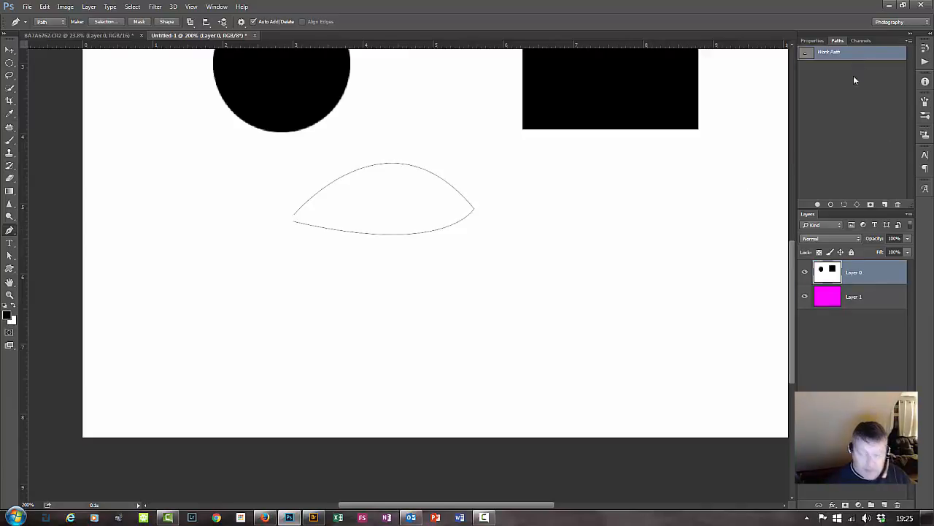
pyautogui.click(838, 77)
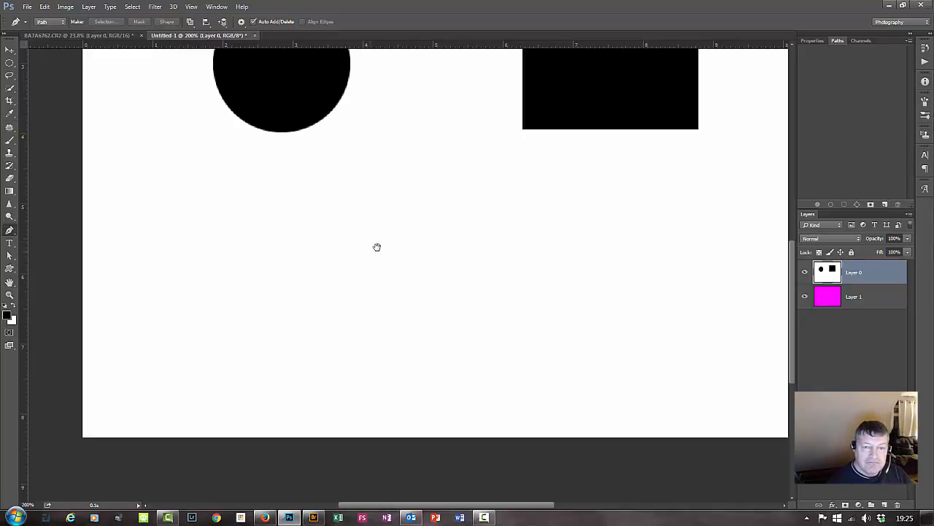
# Draw a trial elliptical selection about 1.05 by 0.65 in, replace it with a circular one about 1.05 in across, and deselect it.
pyautogui.moveTo(363, 278); pyautogui.dragTo(378, 384)
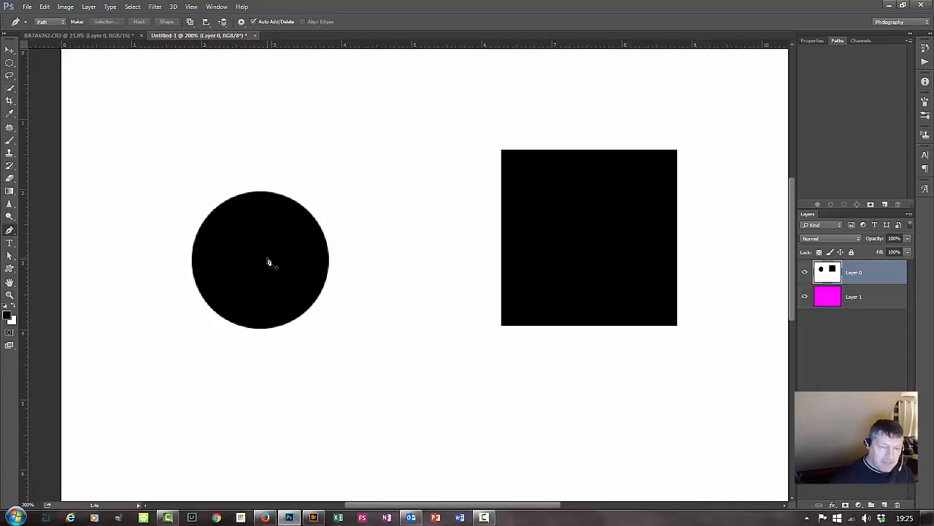
pyautogui.hotkey('ctrl', '+')
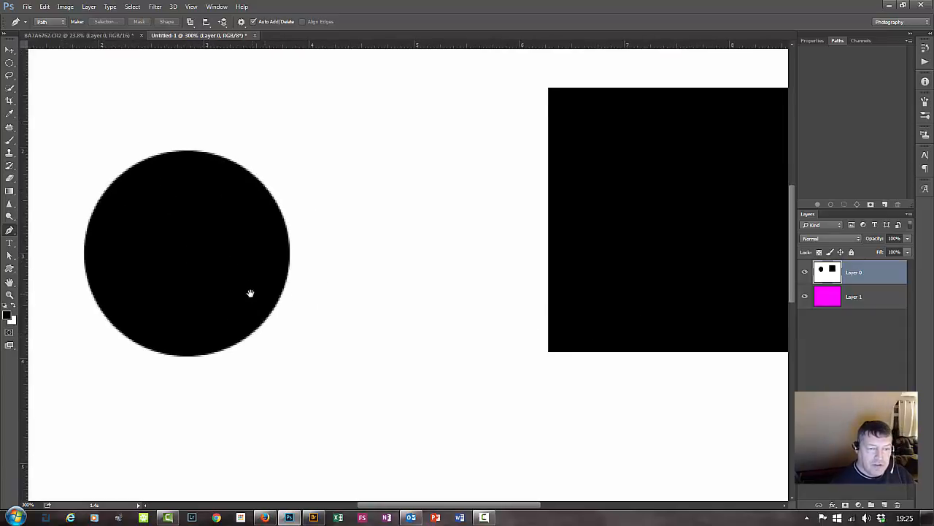
pyautogui.moveTo(250, 293); pyautogui.dragTo(477, 286)
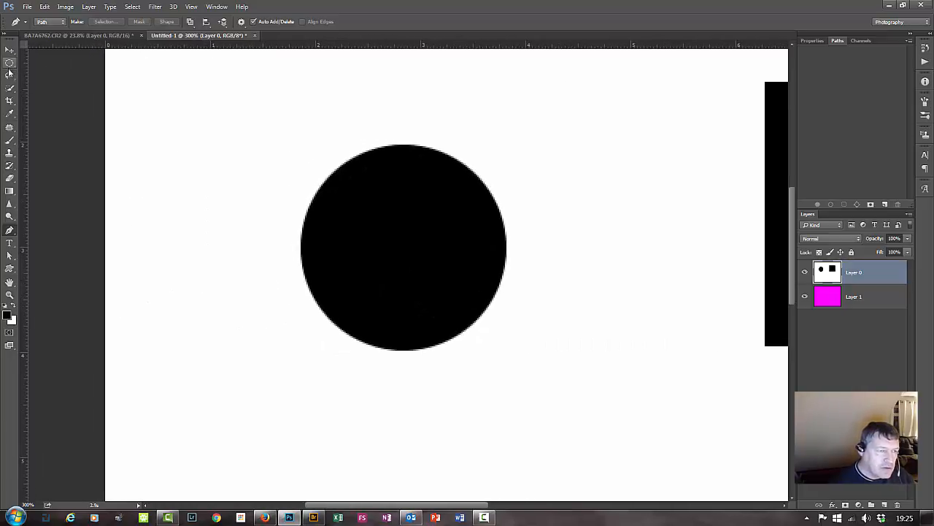
pyautogui.moveTo(10, 63); pyautogui.dragTo(48, 73)
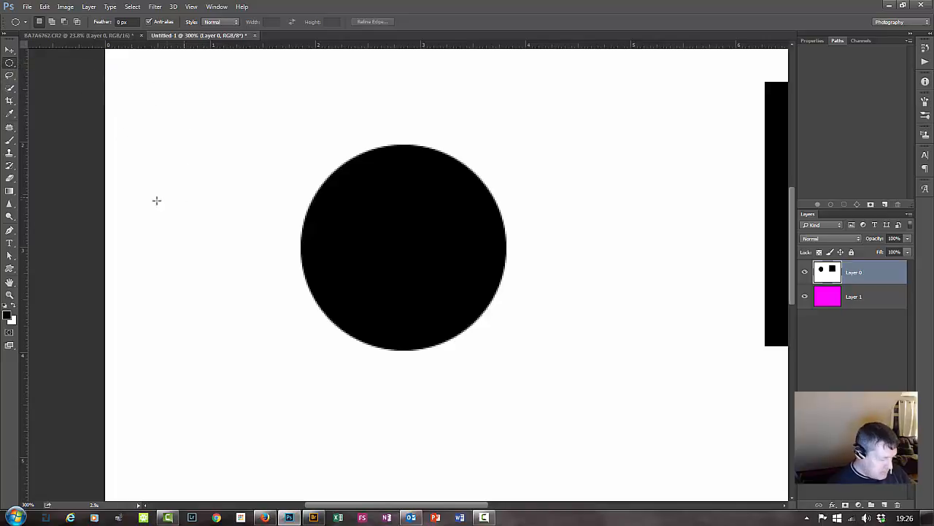
pyautogui.moveTo(188, 116); pyautogui.dragTo(293, 168)
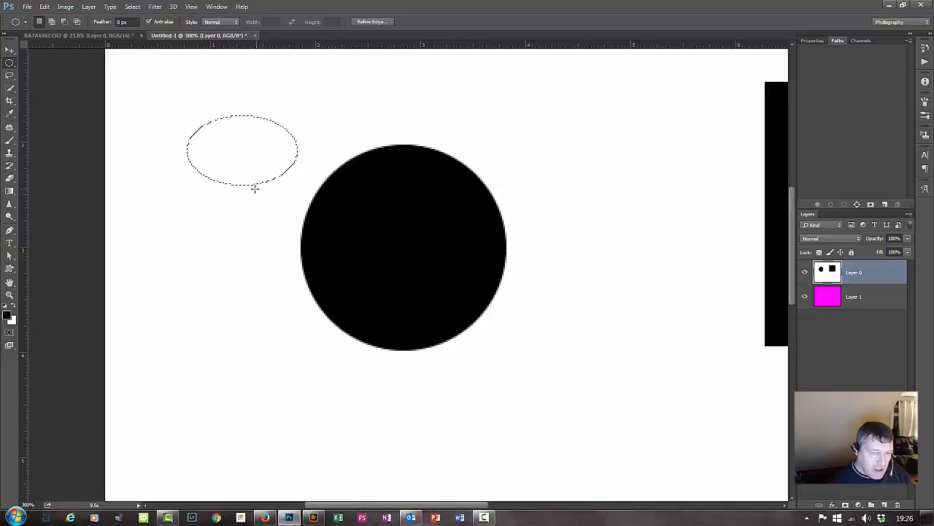
pyautogui.hotkey('ctrl', 'd')
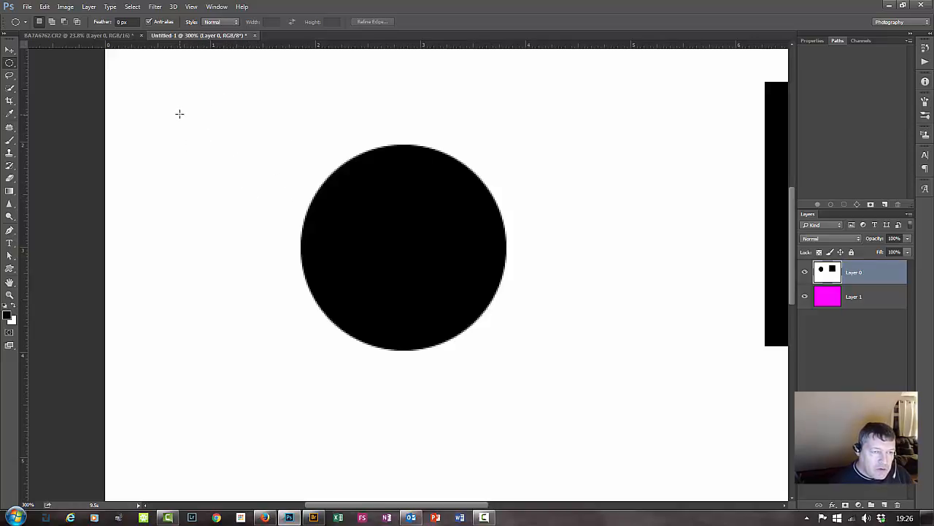
pyautogui.moveTo(161, 106); pyautogui.dragTo(300, 257)
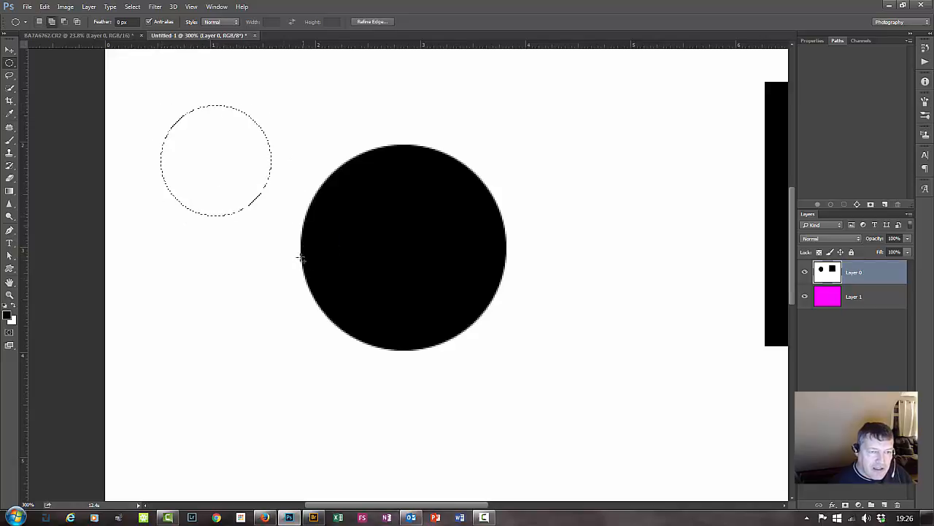
pyautogui.hotkey('ctrl', 'd')
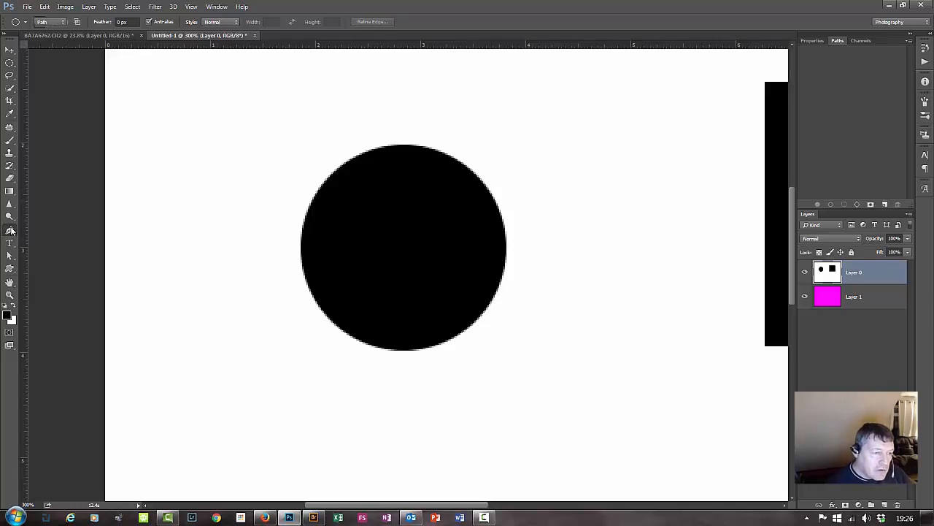
# Start a Pen tool path at the top of the black circle, curve it to the circle's right edge, and retract that anchor's outgoing handle.
pyautogui.click(9, 229)
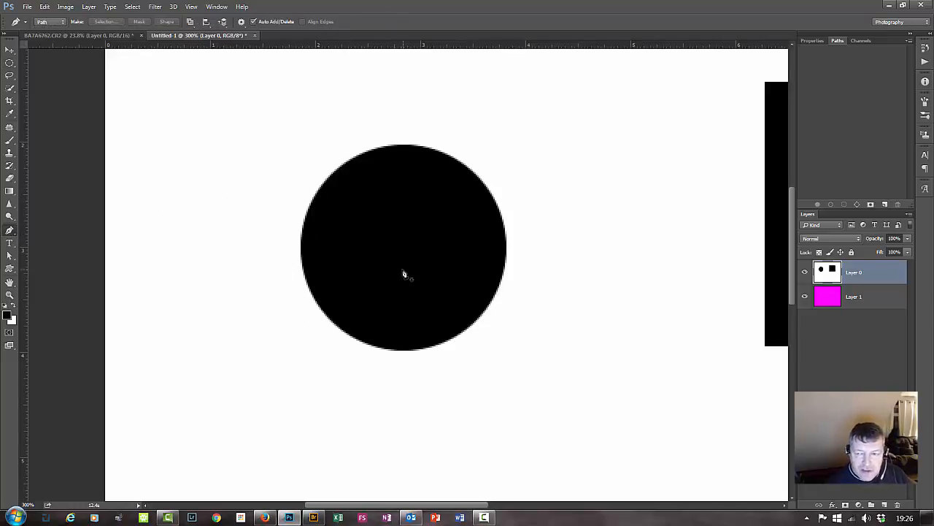
pyautogui.moveTo(470, 340); pyautogui.dragTo(365, 356)
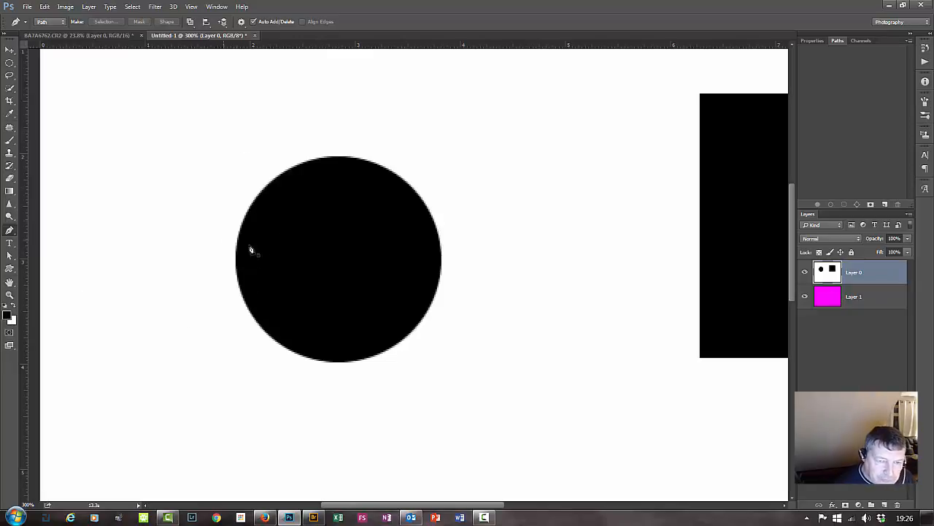
pyautogui.click(335, 154)
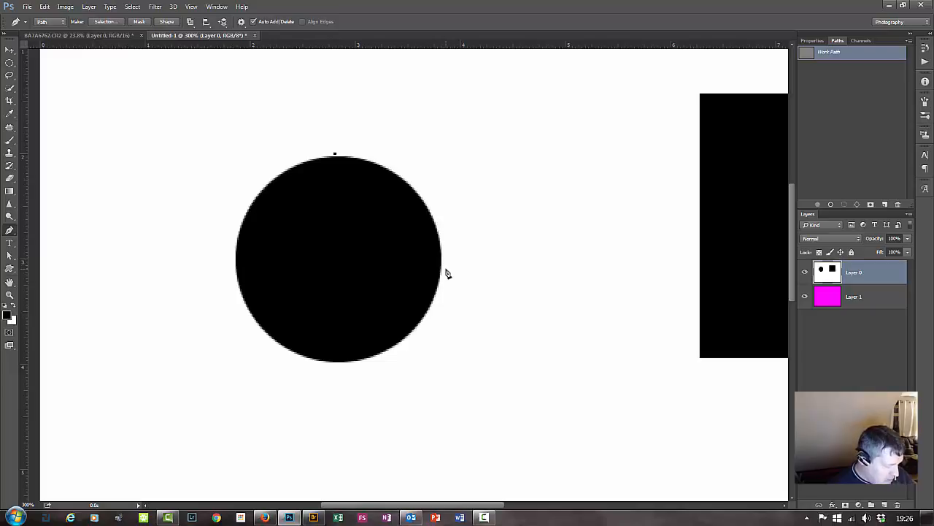
pyautogui.click(335, 155)
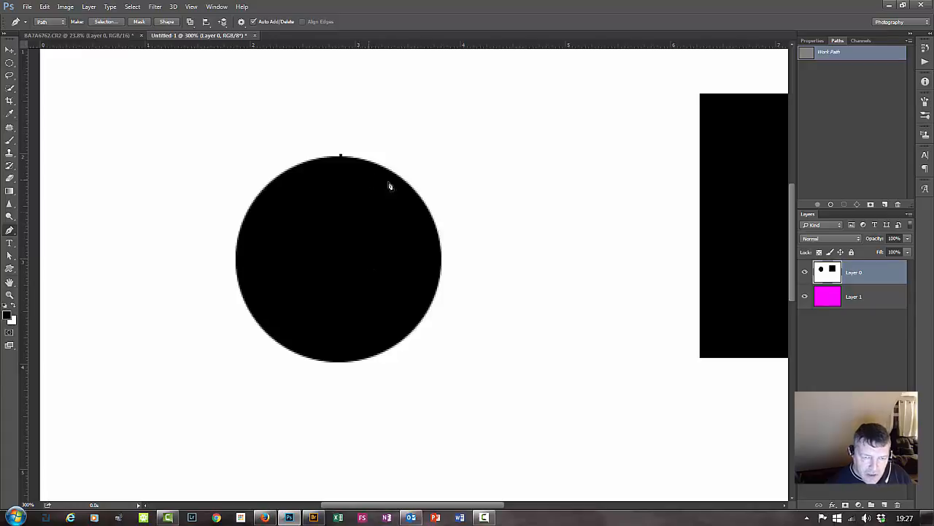
pyautogui.click(441, 260)
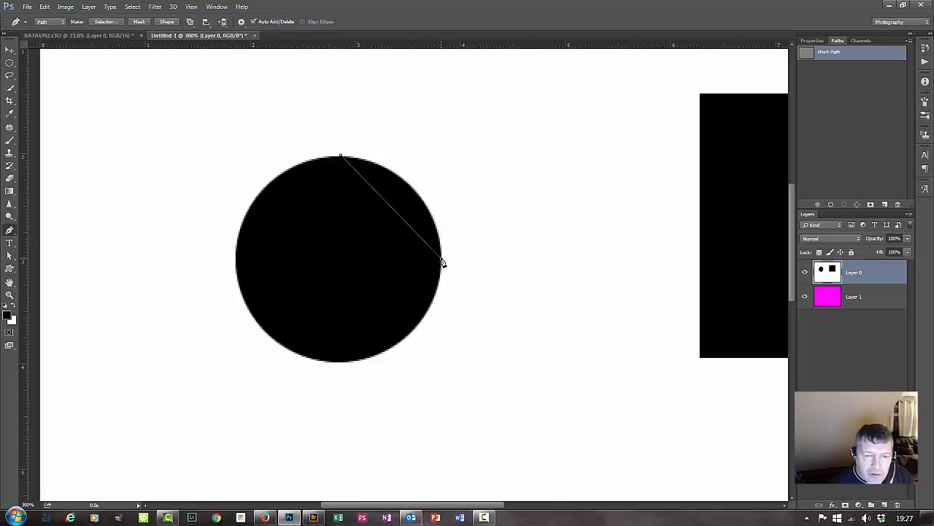
pyautogui.moveTo(443, 263); pyautogui.dragTo(450, 362)
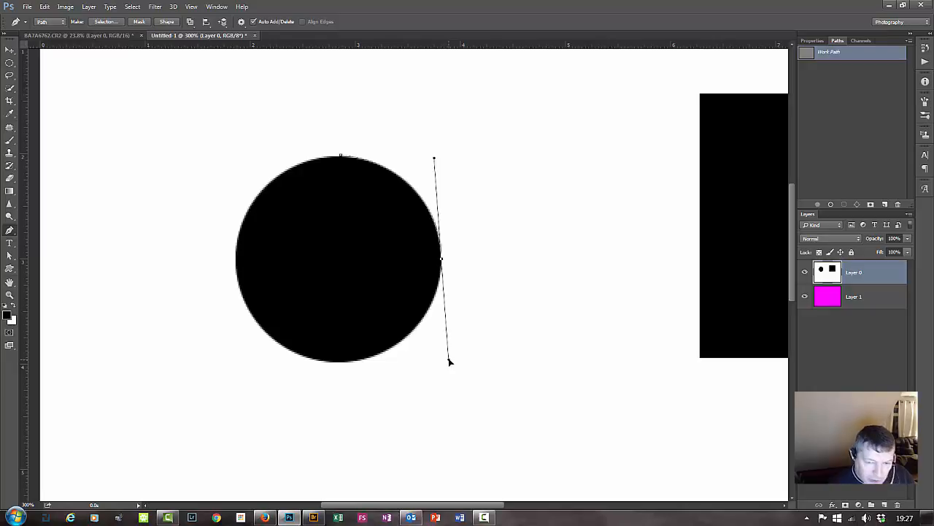
pyautogui.moveTo(450, 361); pyautogui.dragTo(439, 307)
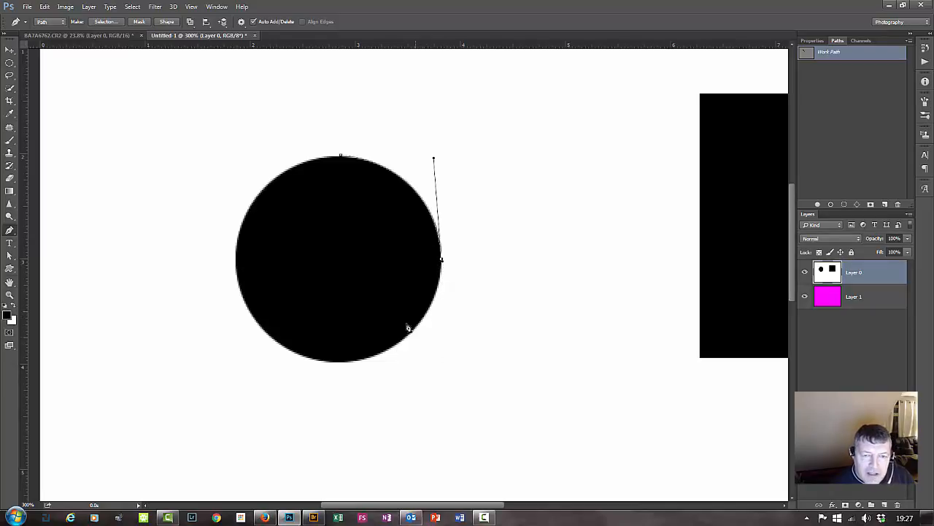
# Curve the path to the circle's bottom edge with handles about 1 in long, and retract the bottom anchor's outgoing handle.
pyautogui.click(335, 363)
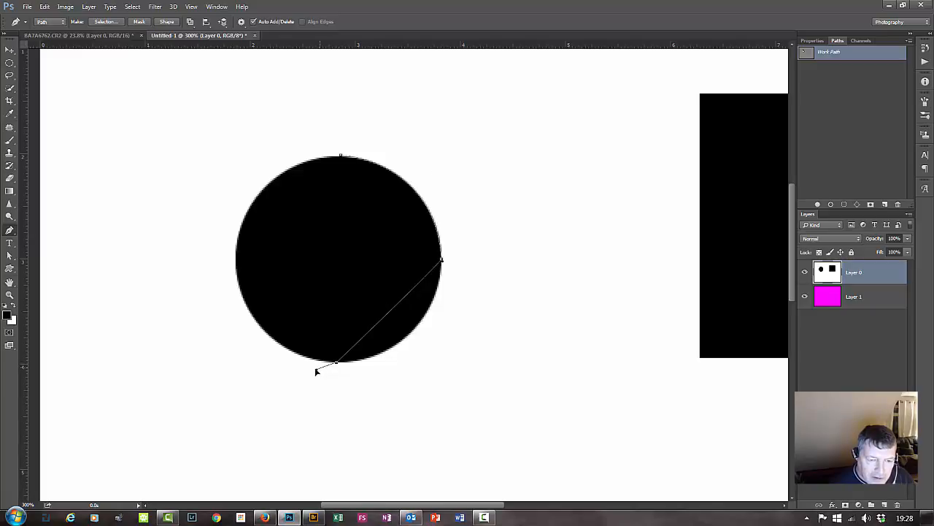
pyautogui.hotkey('ctrl', 'z')
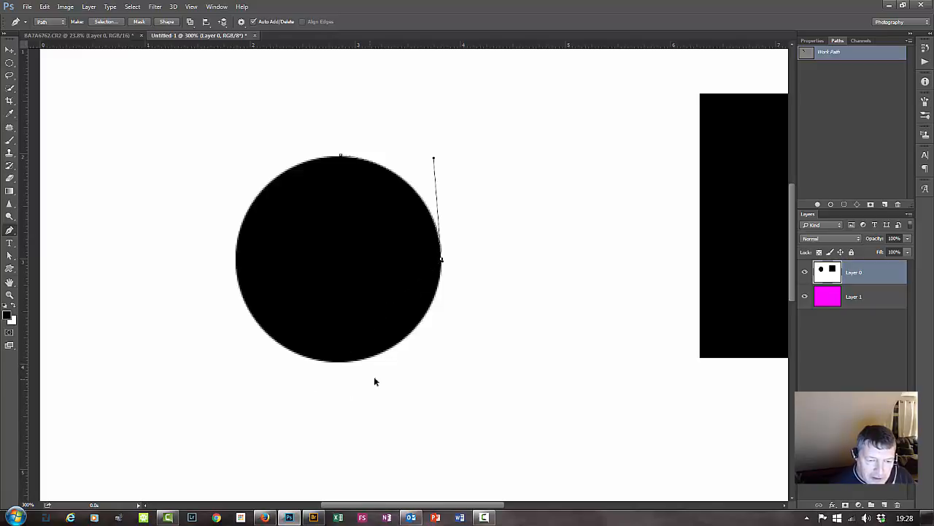
pyautogui.click(336, 363)
pyautogui.moveTo(336, 366); pyautogui.dragTo(232, 369)
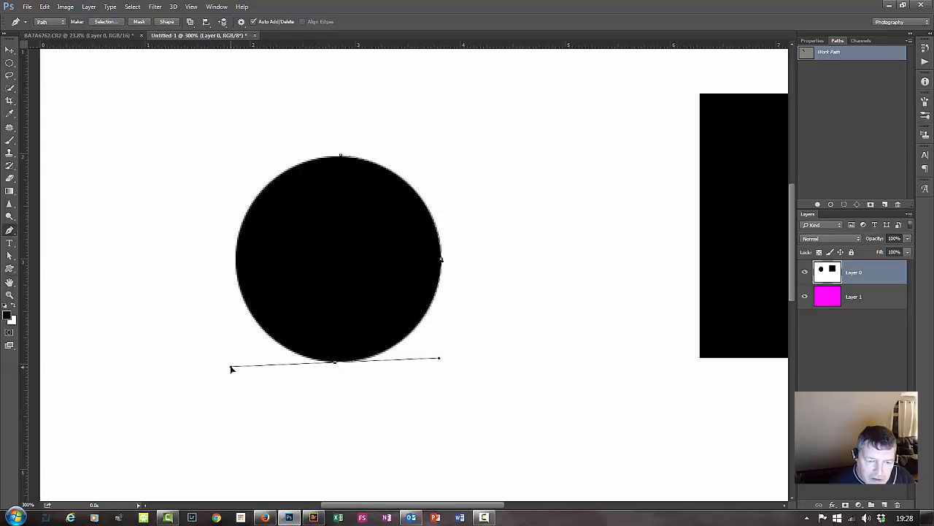
pyautogui.moveTo(231, 369); pyautogui.dragTo(232, 366)
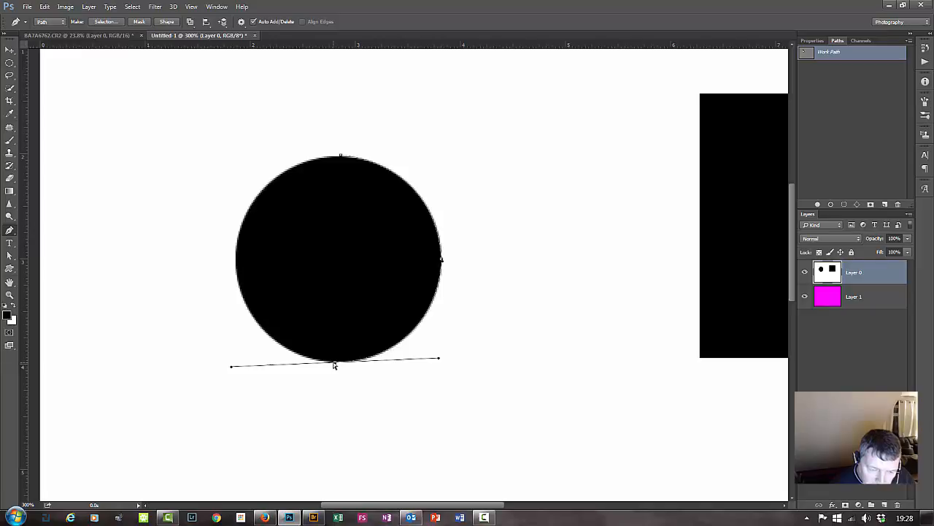
pyautogui.moveTo(334, 365)
pyautogui.mouseDown()
pyautogui.moveTo(347, 362)
pyautogui.moveTo(335, 365)
pyautogui.mouseUp()
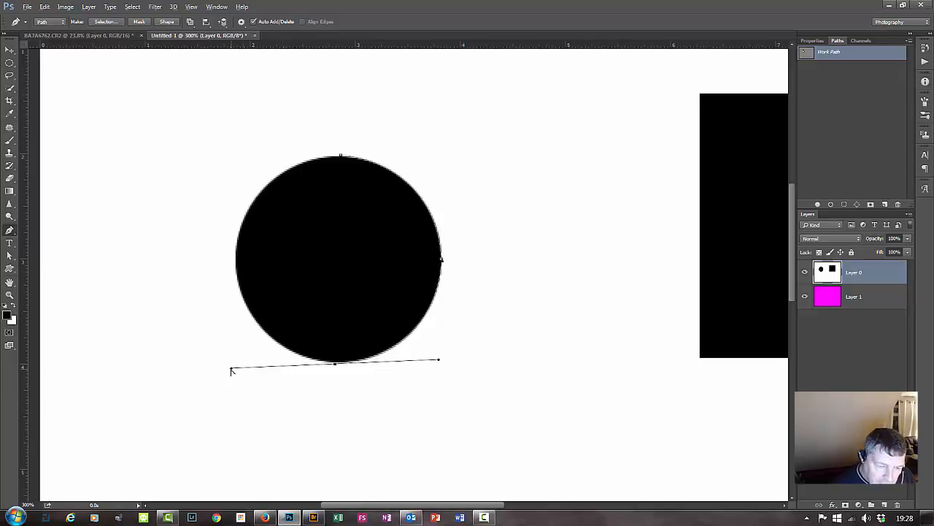
pyautogui.moveTo(231, 371); pyautogui.dragTo(321, 365)
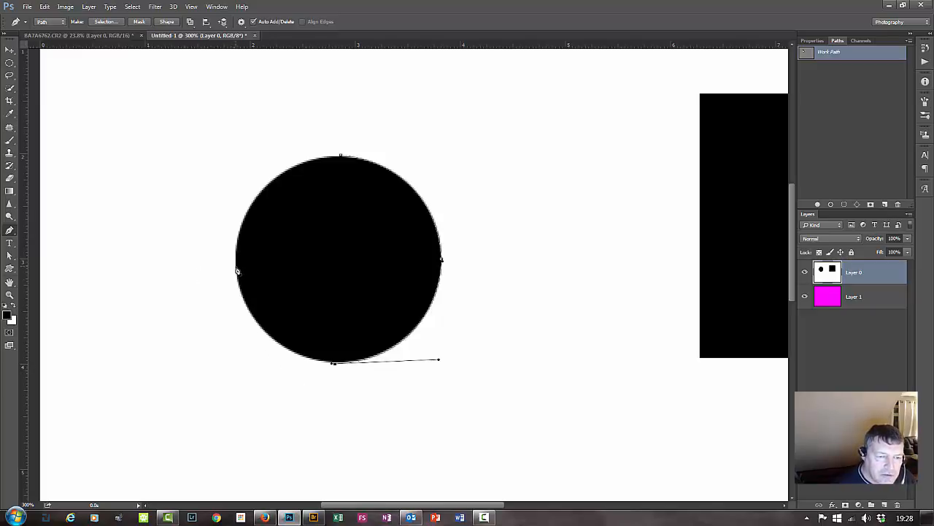
# Curve the path to the circle's left edge, retracting the outgoing handle there, and close it with a matching curve at the top anchor.
pyautogui.click(235, 266)
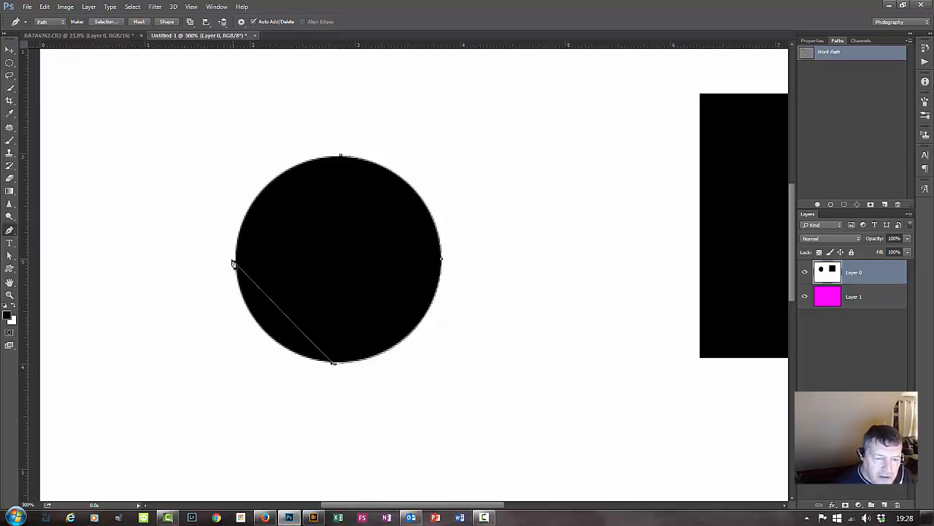
pyautogui.moveTo(234, 265); pyautogui.dragTo(225, 168)
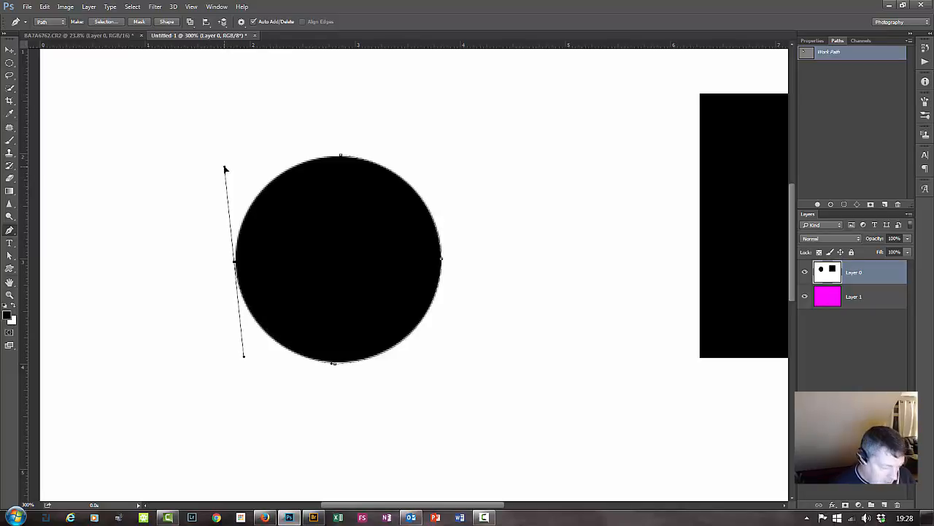
pyautogui.moveTo(225, 169); pyautogui.dragTo(227, 246)
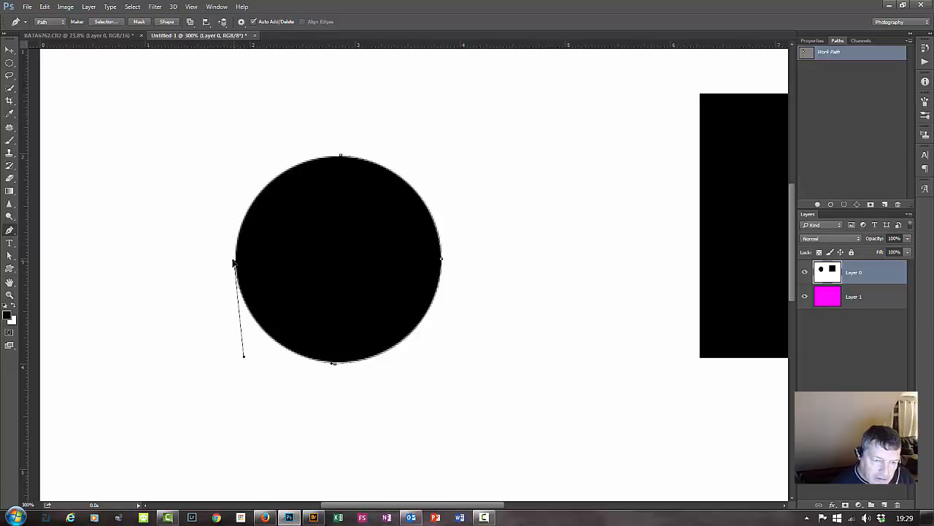
pyautogui.click(343, 159)
pyautogui.moveTo(343, 159); pyautogui.dragTo(442, 154)
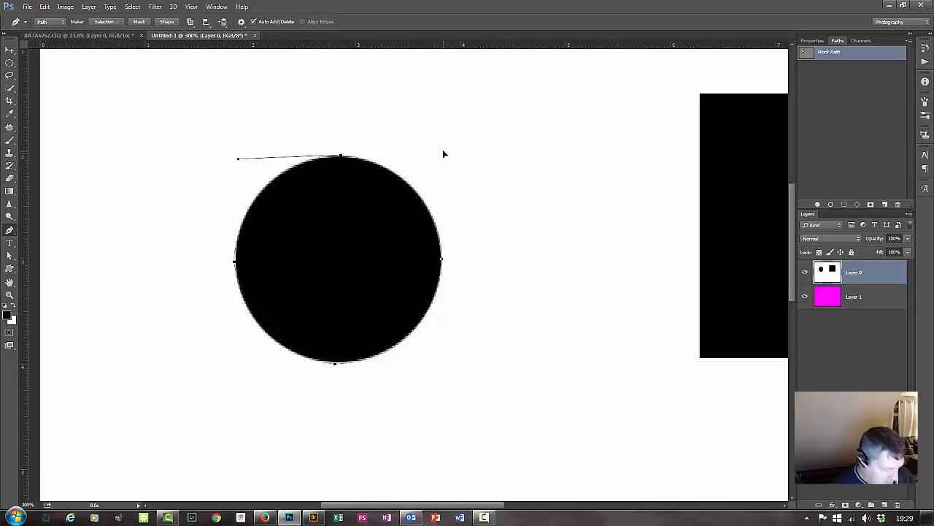
pyautogui.moveTo(443, 154); pyautogui.dragTo(441, 155)
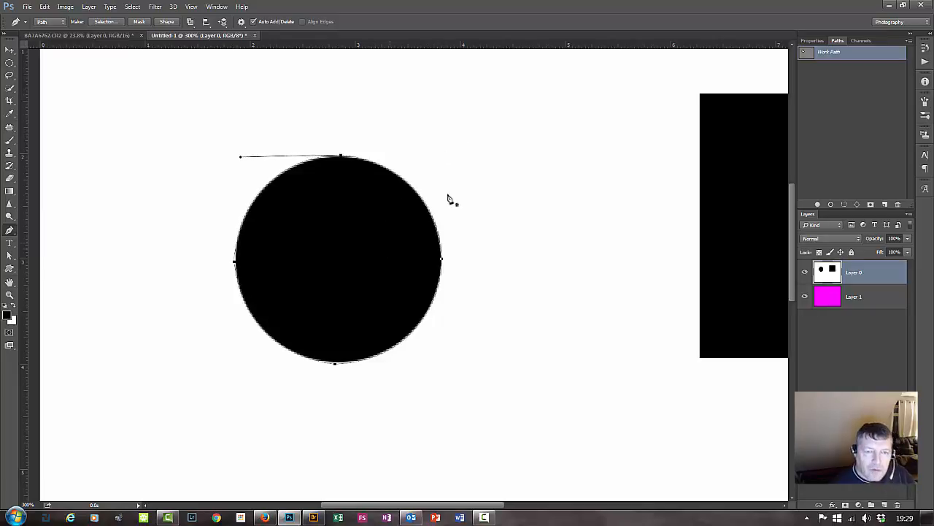
# Convert the circular path to a new anti-aliased selection with a 0-pixel feather radius, clear that area from Layer 0, and deselect.
pyautogui.rightClick(342, 248)
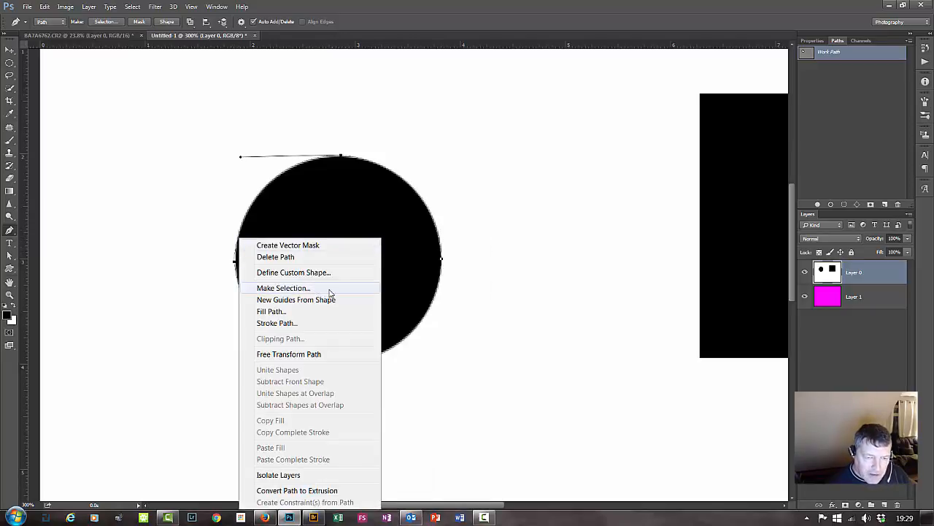
pyautogui.click(338, 289)
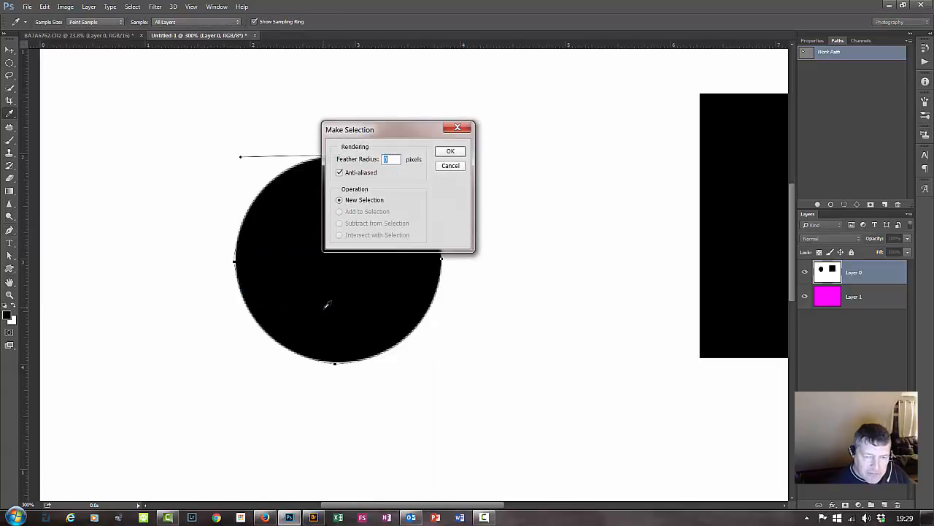
pyautogui.click(451, 151)
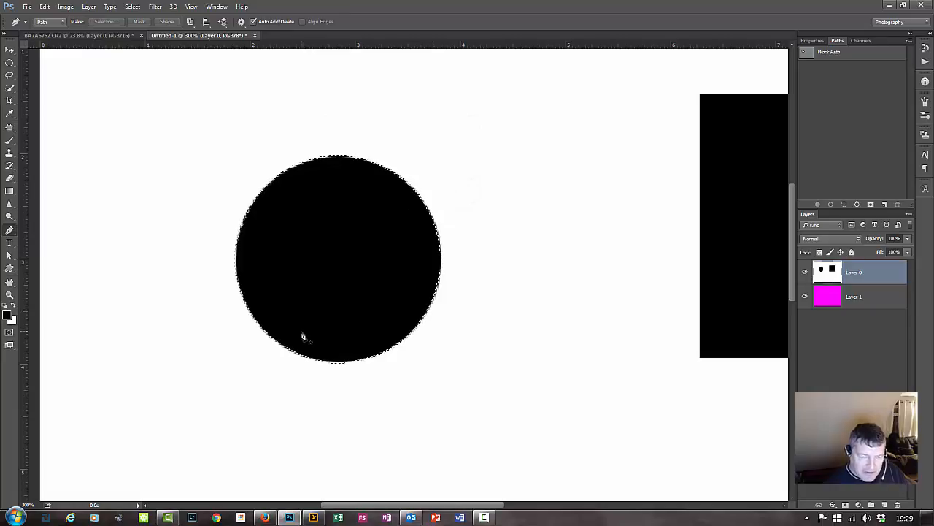
pyautogui.press('Delete')
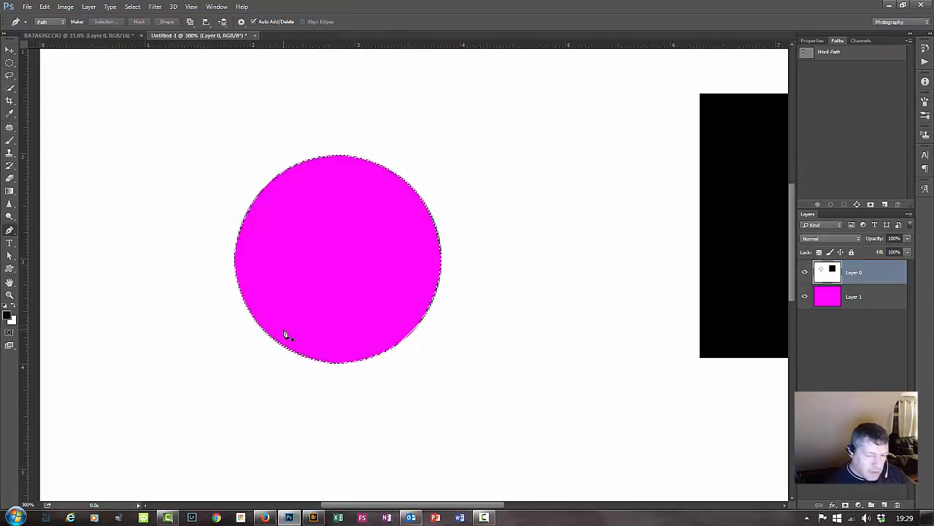
pyautogui.hotkey('ctrl', 'd')
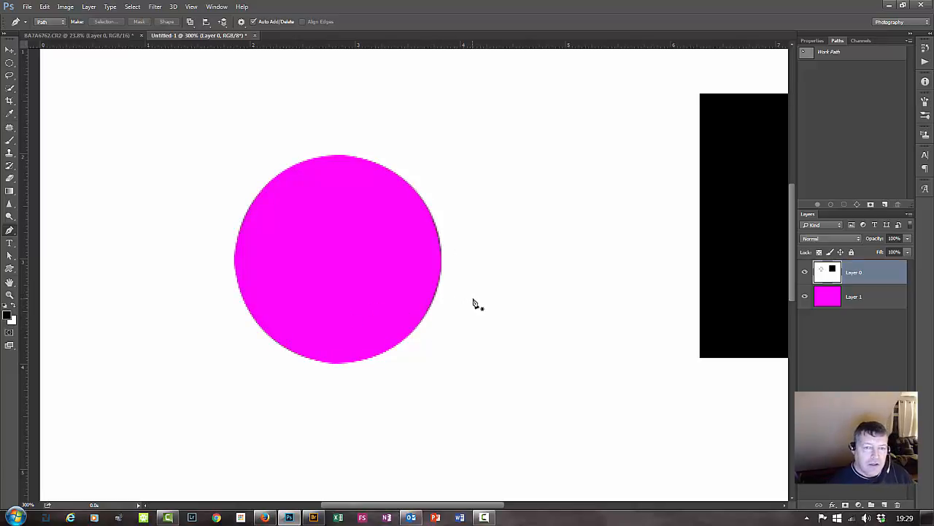
# Activate the Direct Selection tool and show the Work Path around the magenta circle.
pyautogui.hotkey('ctrl', '-')
pyautogui.hotkey('ctrl', '-')
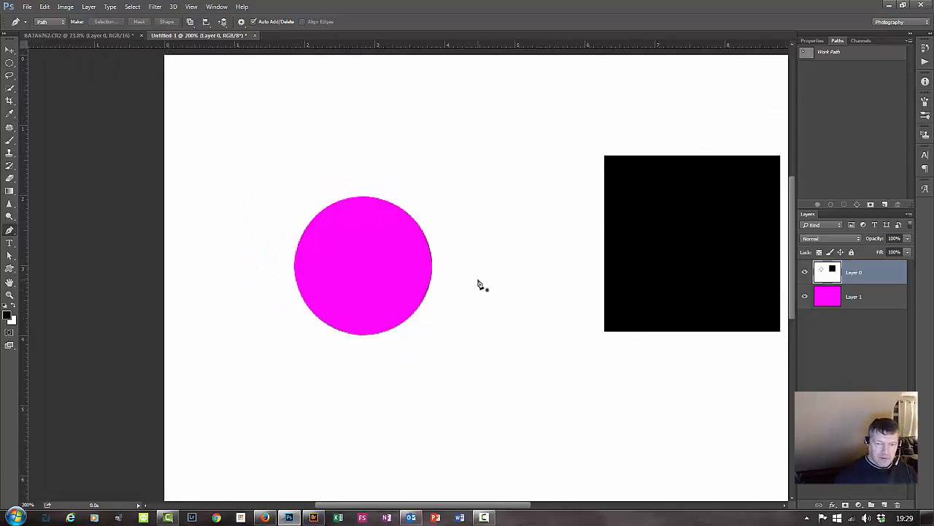
pyautogui.hotkey('ctrl', '0')
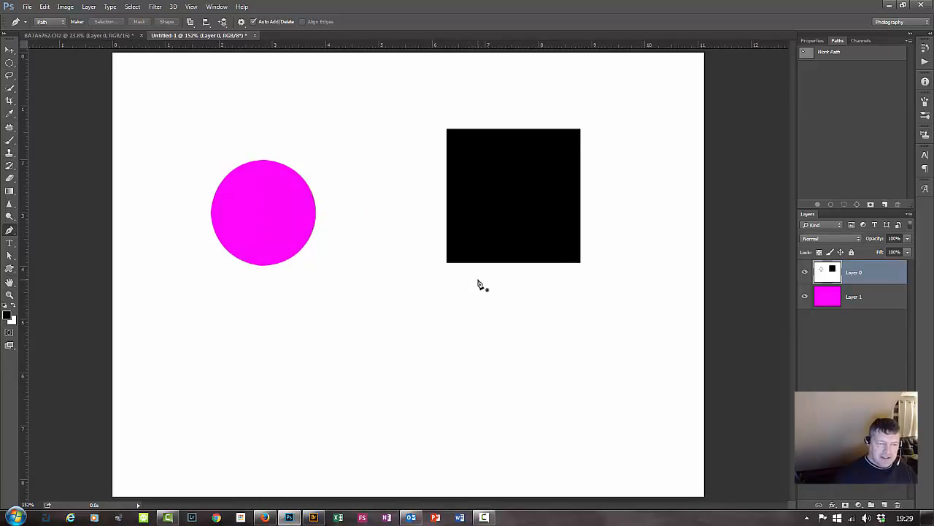
pyautogui.hotkey('ctrl', '+')
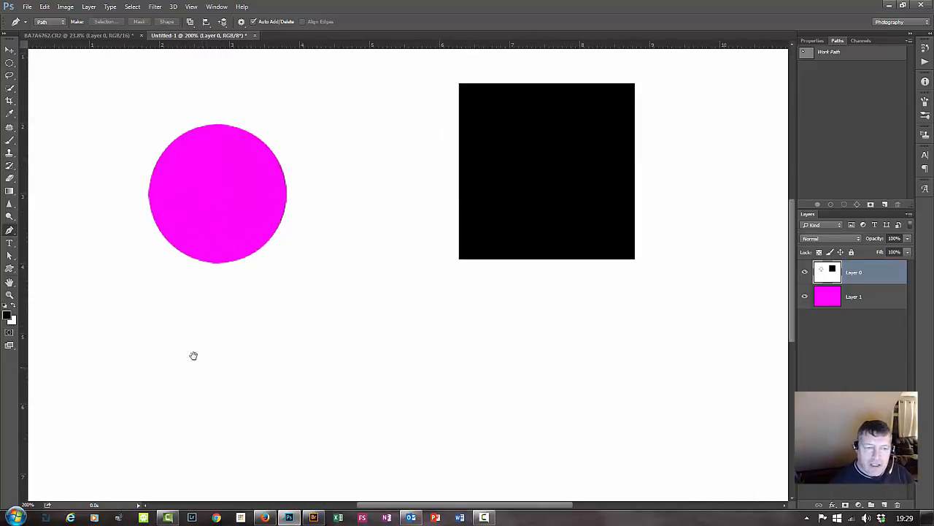
pyautogui.moveTo(277, 361); pyautogui.dragTo(368, 362)
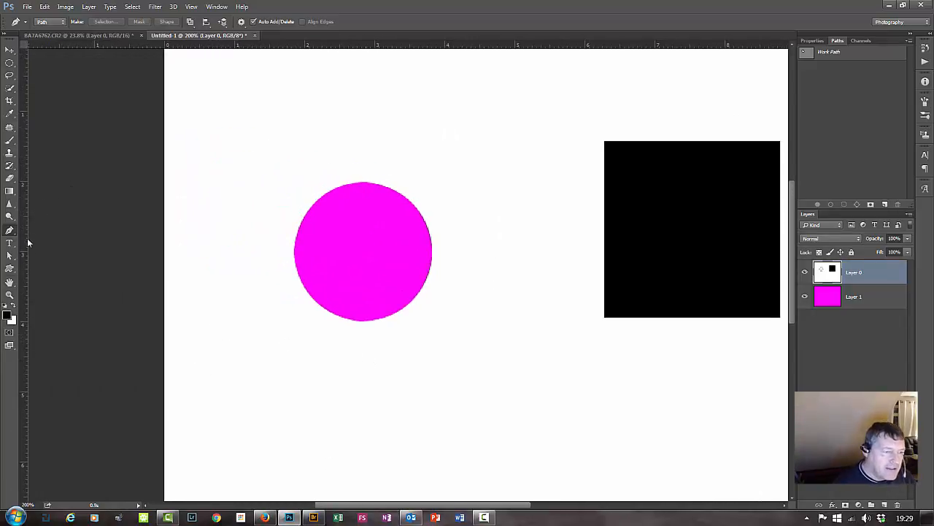
pyautogui.click(10, 231)
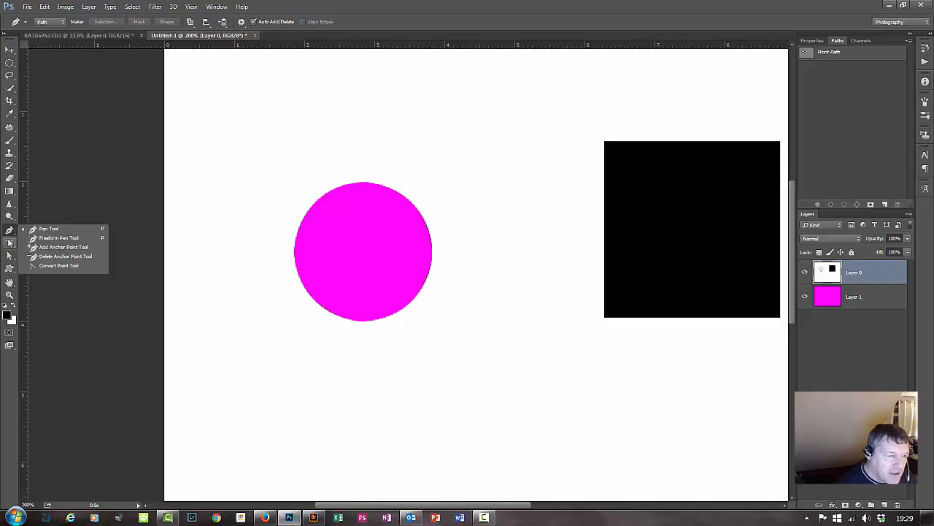
pyautogui.click(10, 256)
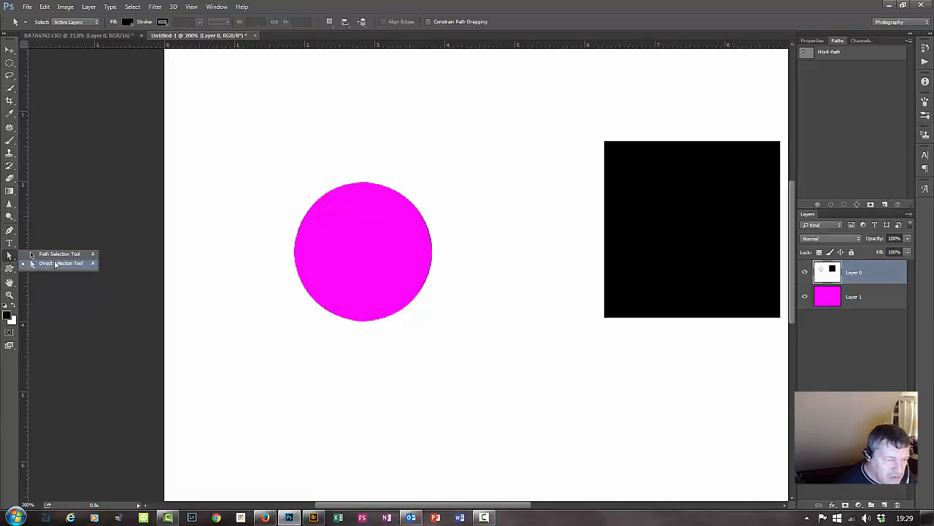
pyautogui.click(61, 254)
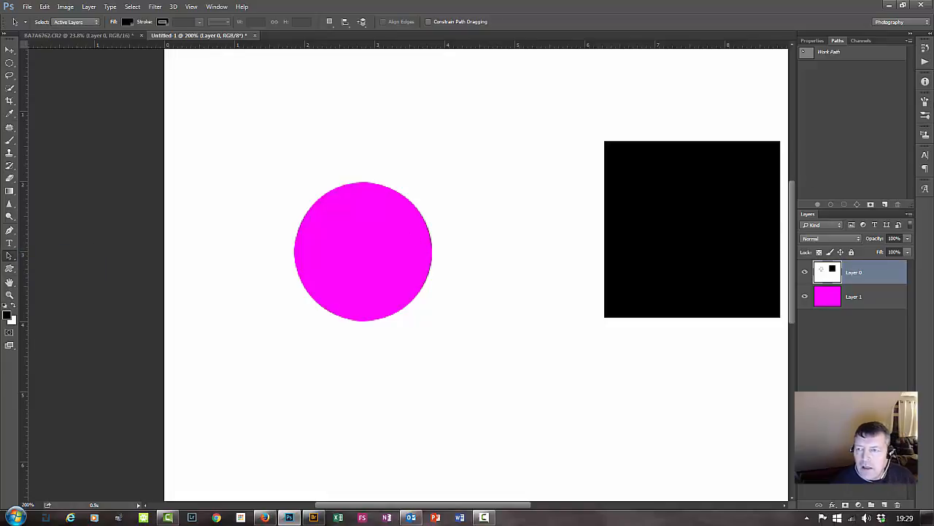
pyautogui.click(828, 53)
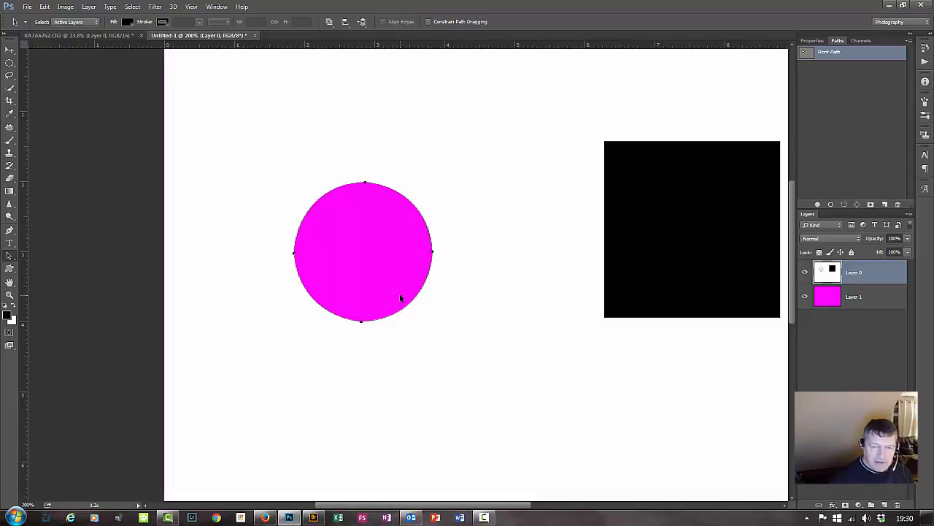
pyautogui.hotkey('ctrl', '+')
pyautogui.hotkey('ctrl', '+')
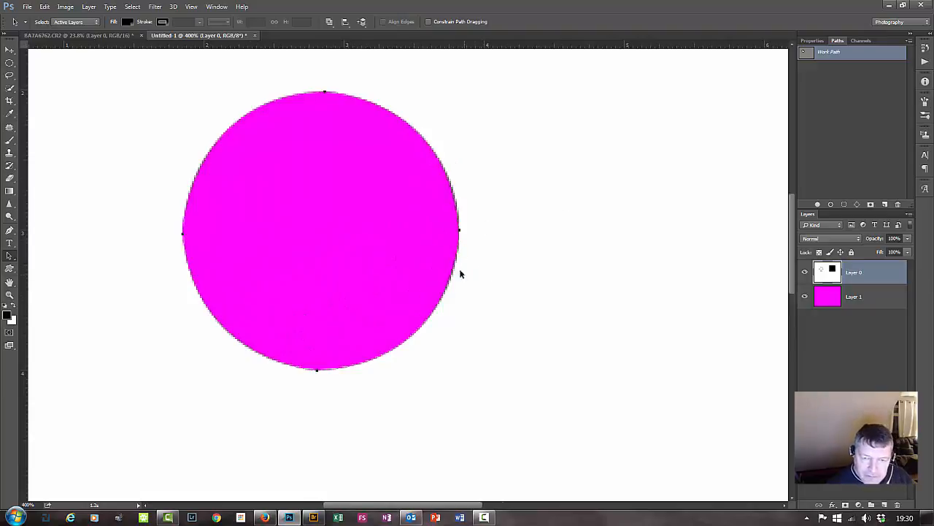
# Nudge the circular path's right, bottom and left anchors slightly outward, just beyond the magenta circle's edge.
pyautogui.click(460, 232)
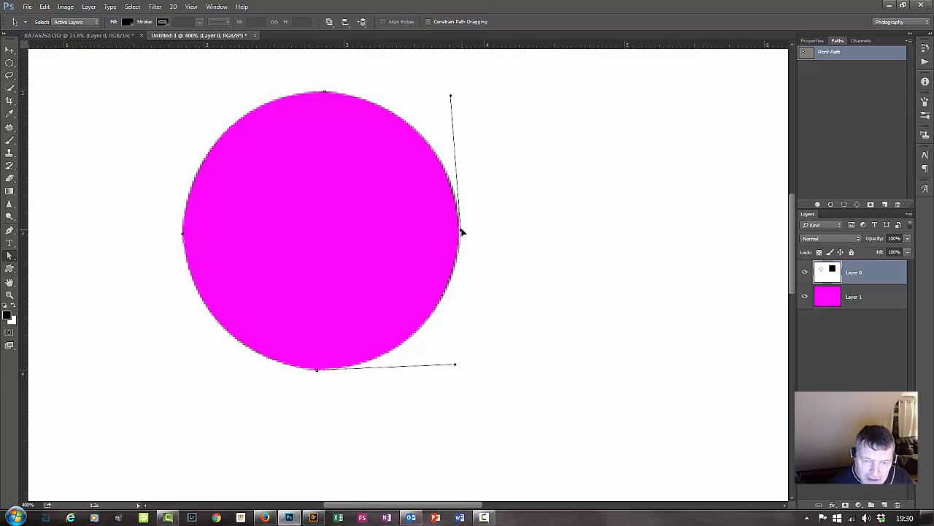
pyautogui.moveTo(462, 230); pyautogui.dragTo(462, 230)
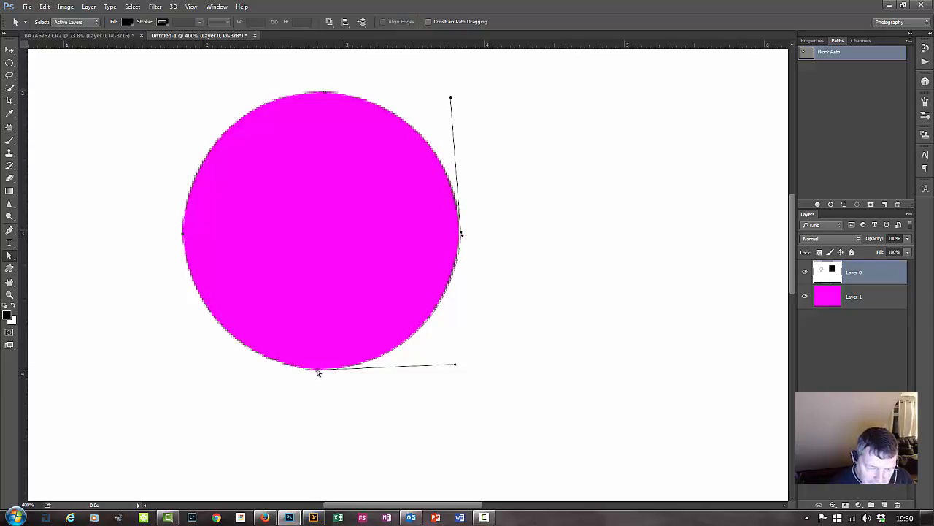
pyautogui.moveTo(318, 372); pyautogui.dragTo(311, 373)
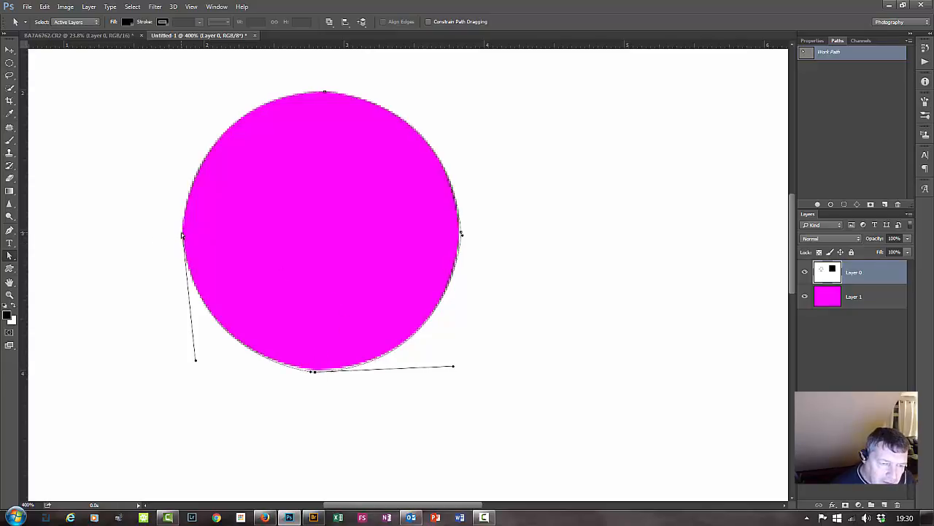
pyautogui.moveTo(182, 235); pyautogui.dragTo(180, 230)
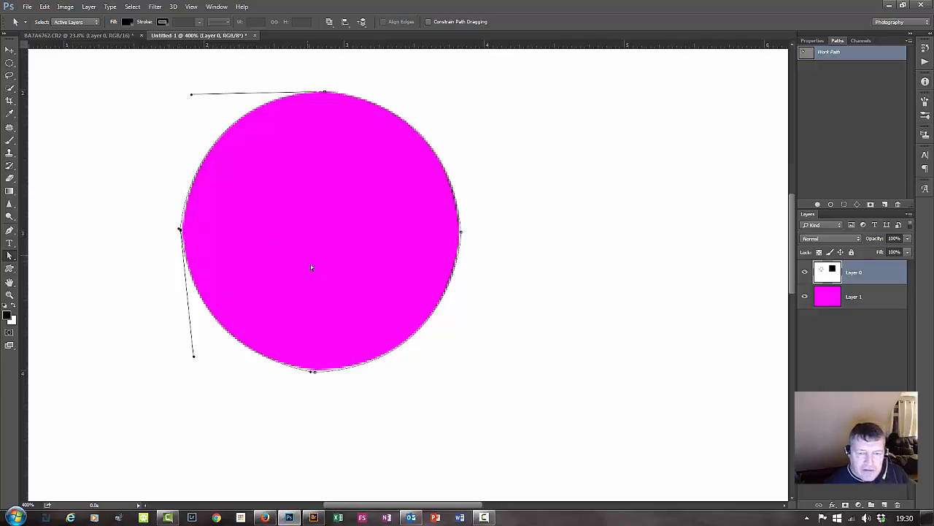
# Convert the adjusted path to a new anti-aliased selection with a 0-pixel feather radius, clear that area from Layer 0, and deselect.
pyautogui.rightClick(306, 227)
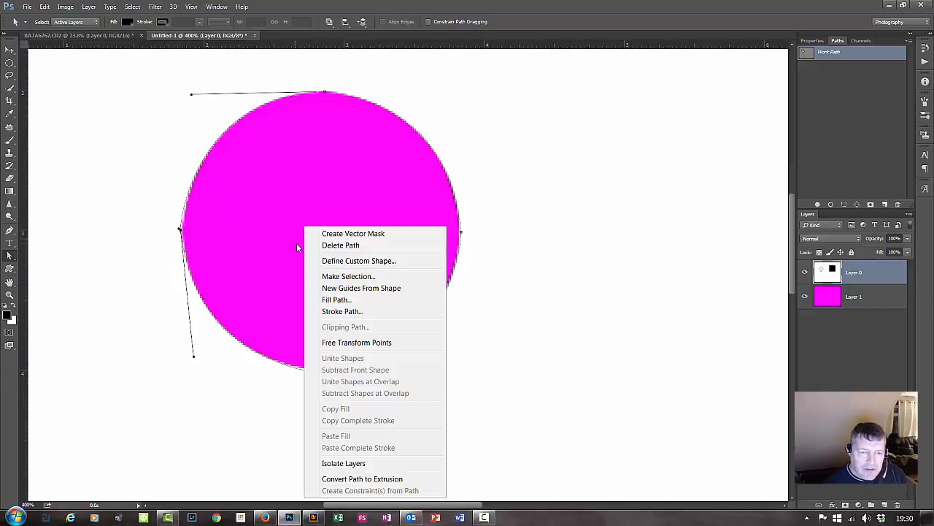
pyautogui.click(361, 278)
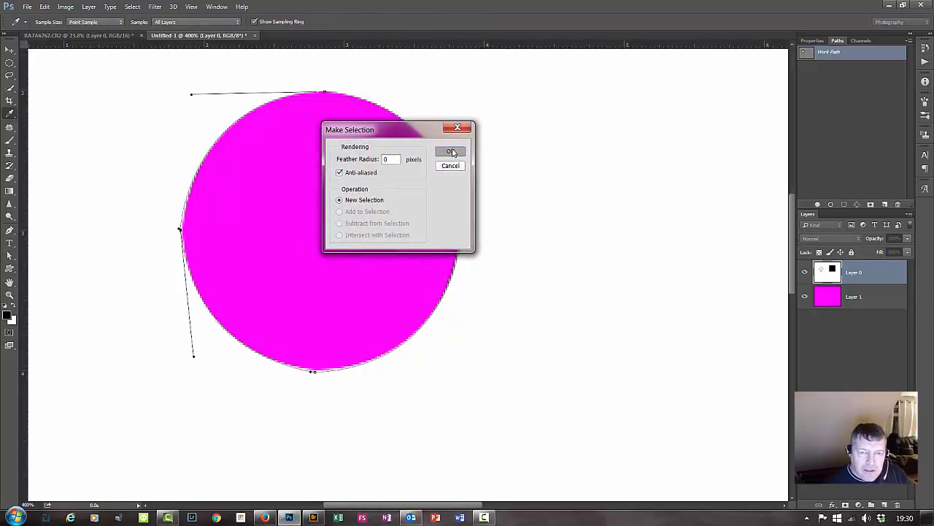
pyautogui.click(451, 151)
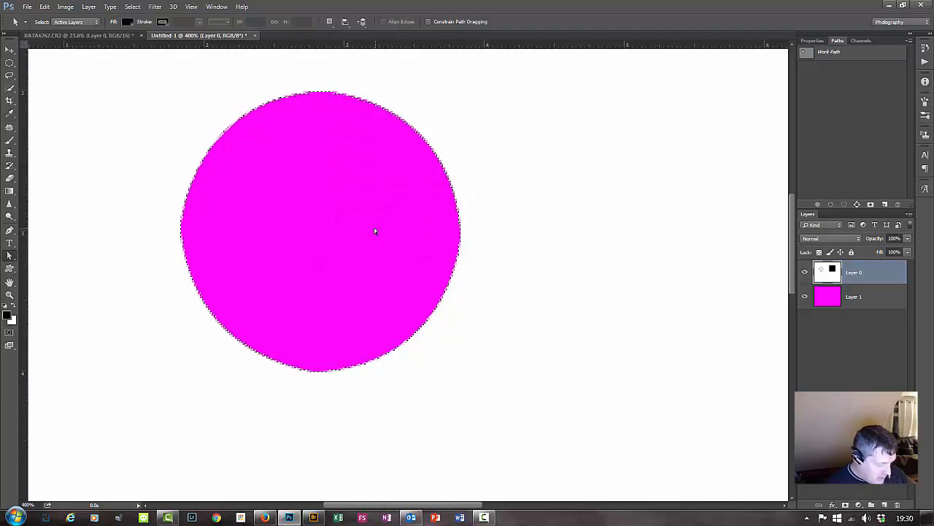
pyautogui.hotkey('ctrl', 'd')
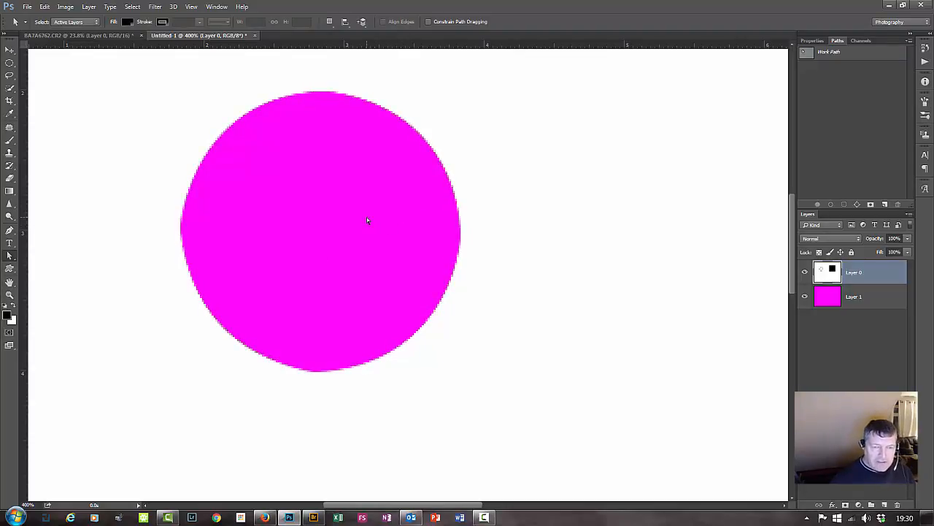
# Add a new empty path alongside the Work Path and activate the Pen tool.
pyautogui.hotkey('ctrl', '-')
pyautogui.hotkey('ctrl', '-')
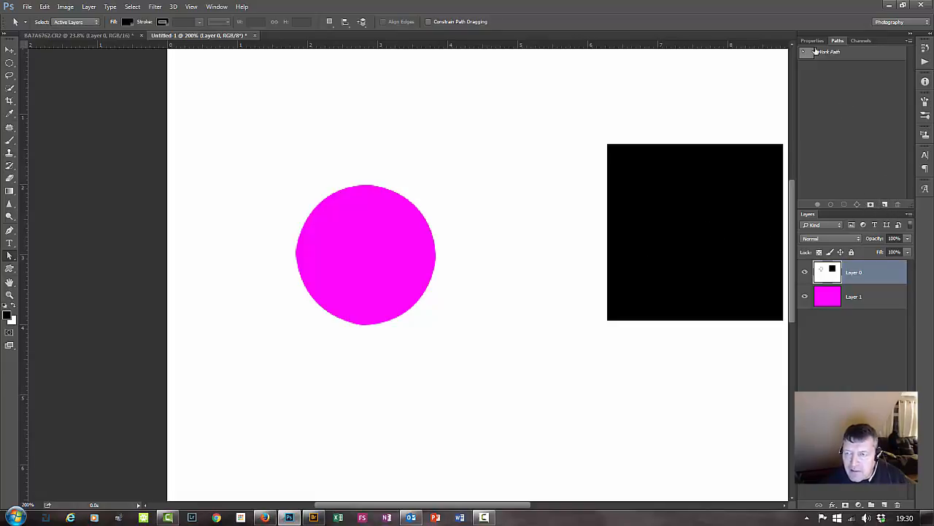
pyautogui.click(889, 204)
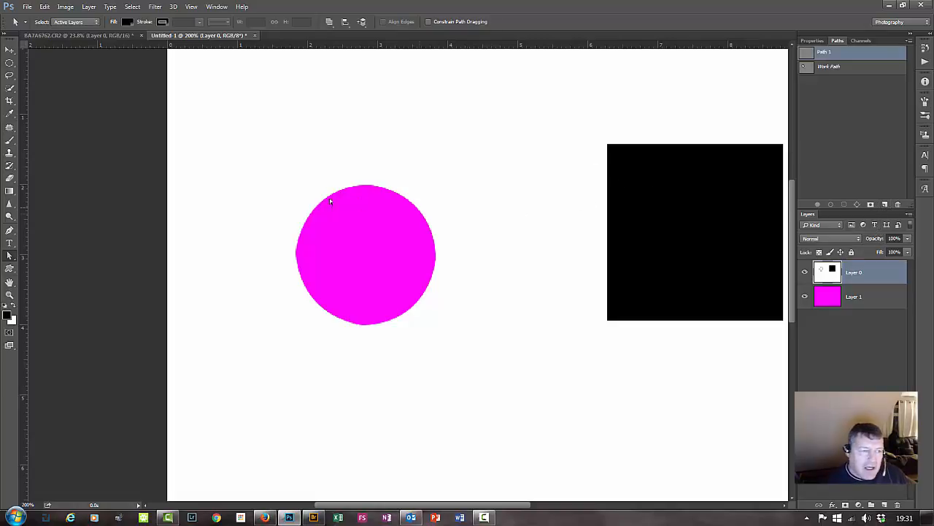
pyautogui.click(10, 230)
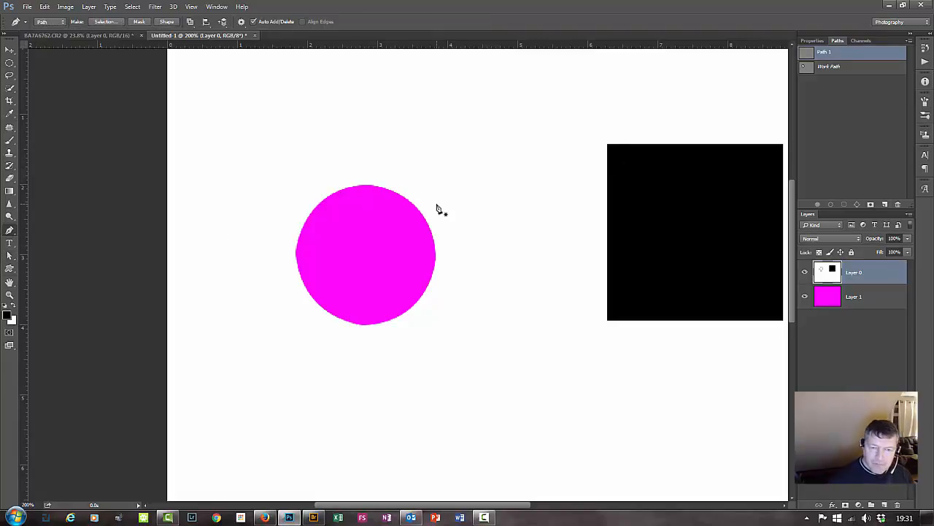
pyautogui.moveTo(391, 185); pyautogui.dragTo(396, 178)
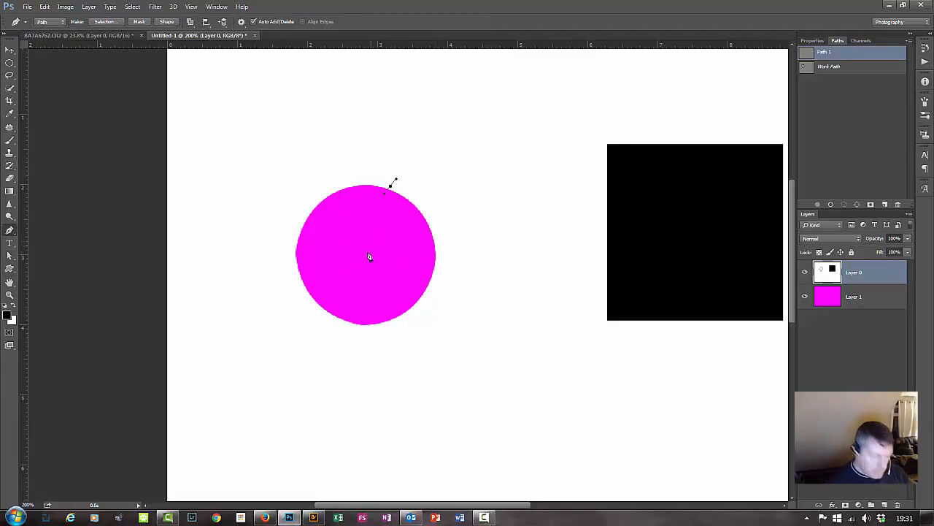
pyautogui.hotkey('ctrl', 'z')
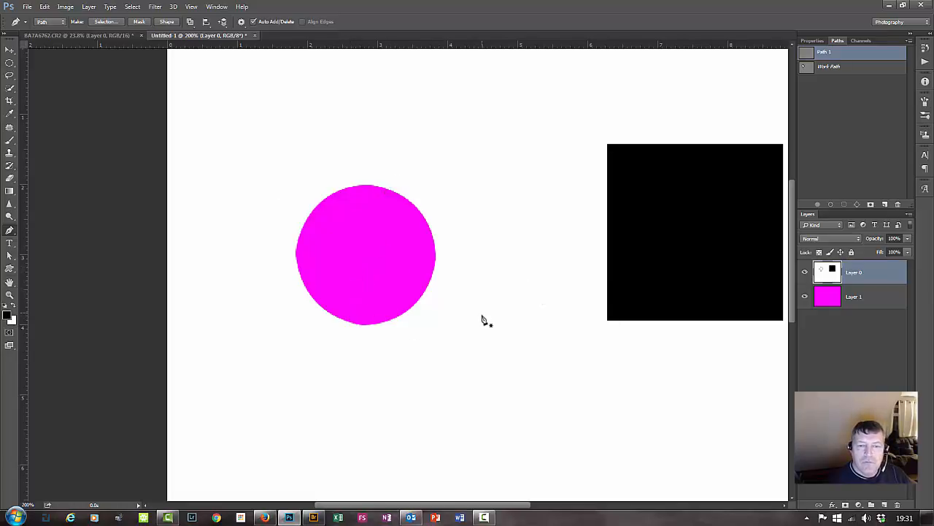
# Draw Pen tool segments along the black square's top and right edges, starting at its top-left corner.
pyautogui.moveTo(536, 306); pyautogui.dragTo(293, 383)
pyautogui.hotkey('ctrl', '+')
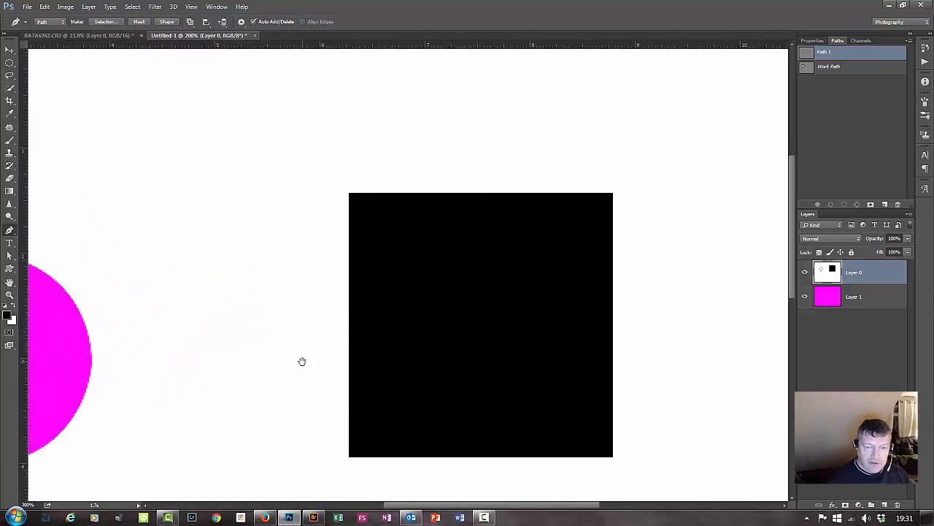
pyautogui.click(349, 192)
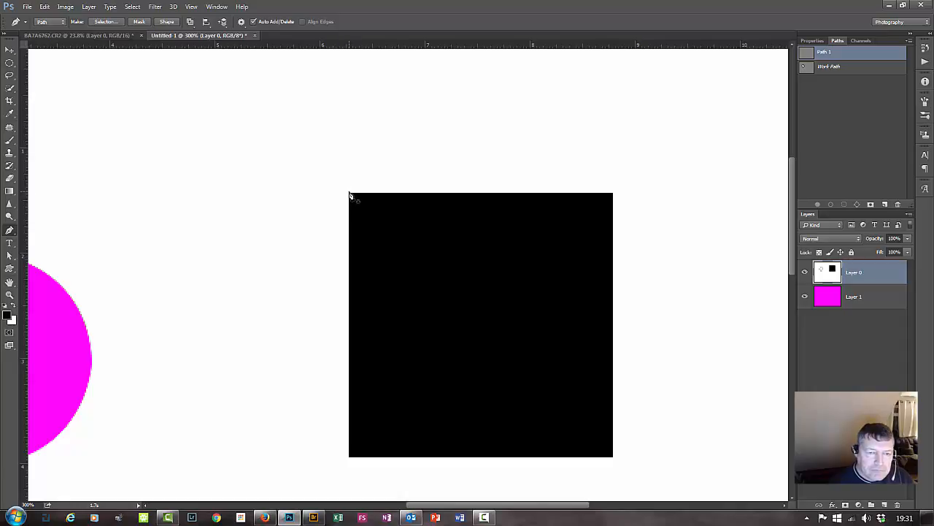
pyautogui.click(613, 192)
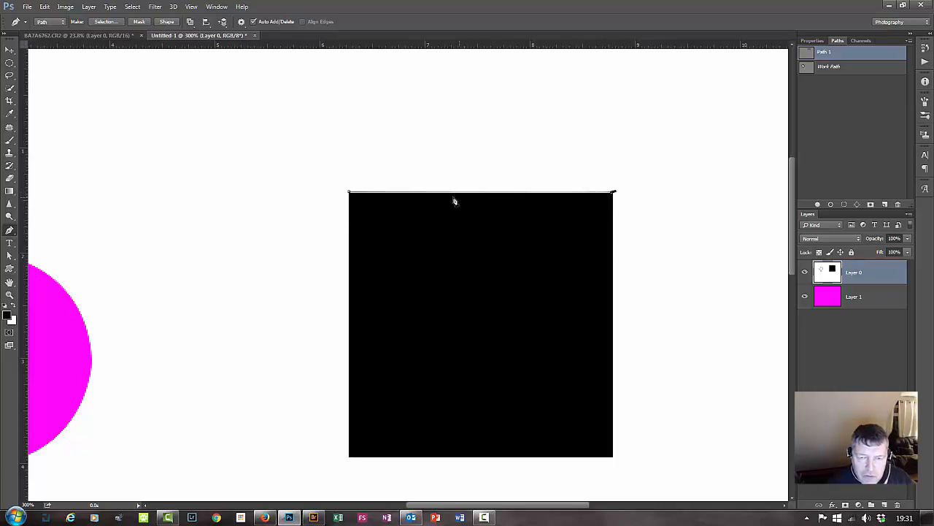
pyautogui.click(613, 458)
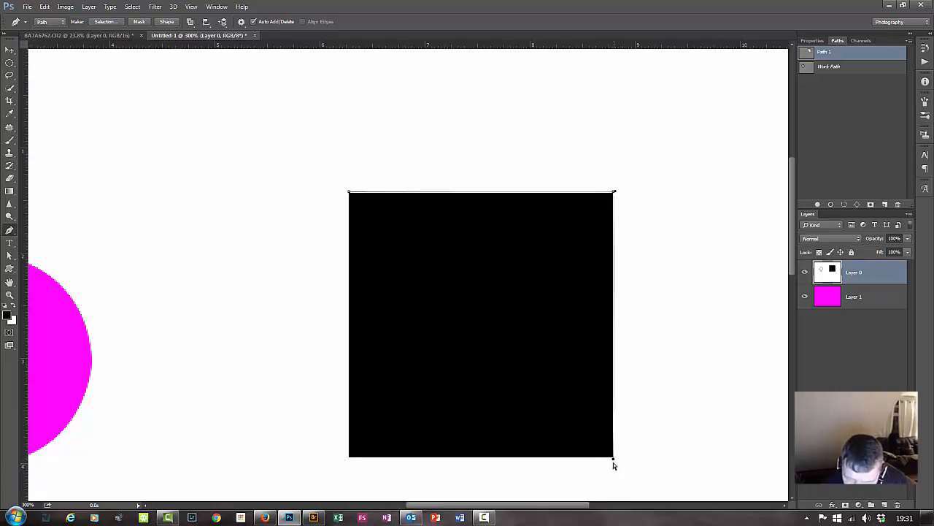
# Adjust the path at the square's bottom-right and top-right corners, and close it through the bottom-left corner.
pyautogui.moveTo(613, 458); pyautogui.dragTo(614, 459)
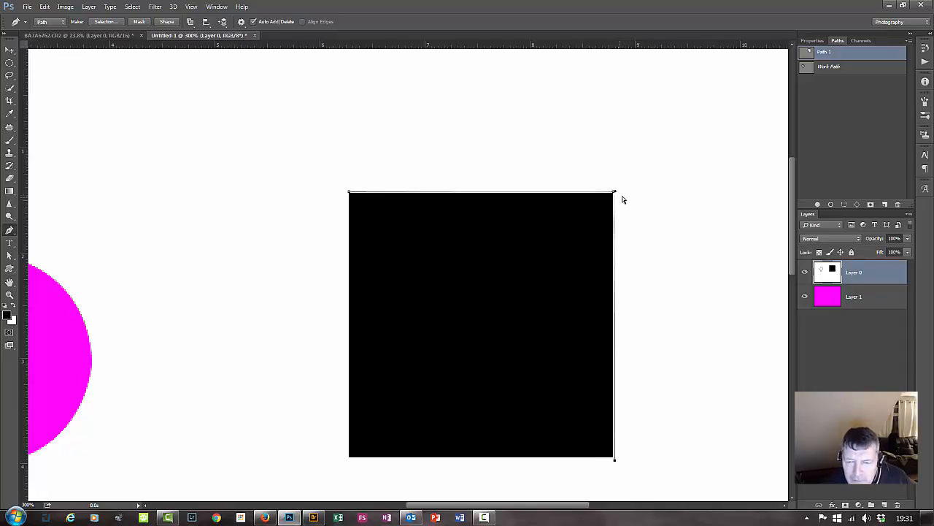
pyautogui.moveTo(617, 191); pyautogui.dragTo(614, 191)
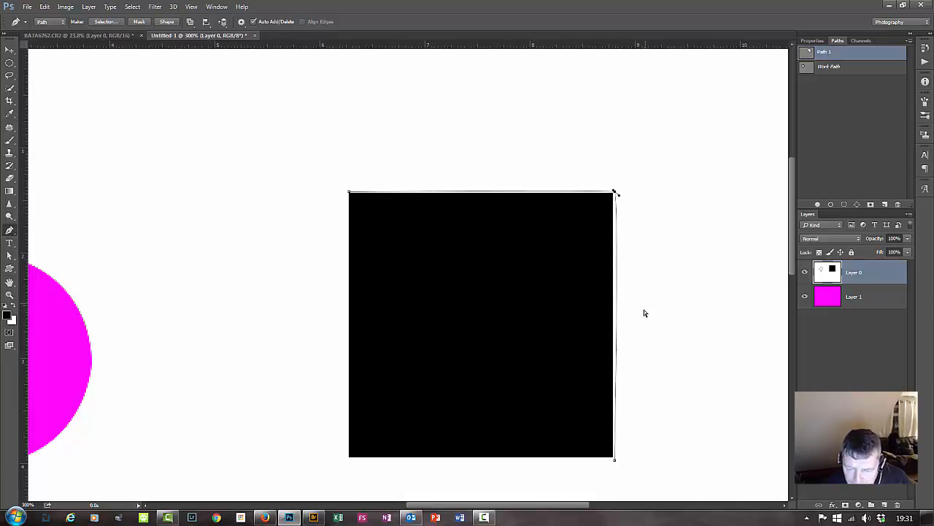
pyautogui.click(348, 458)
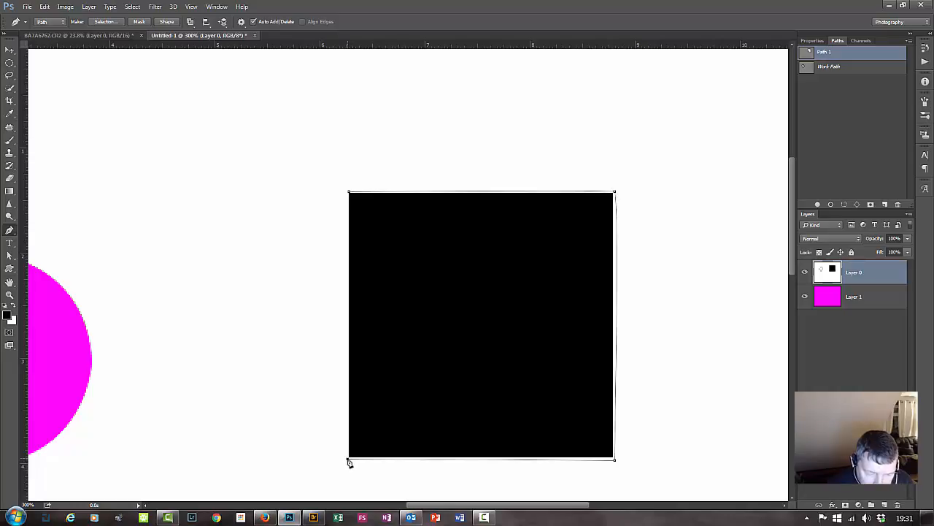
pyautogui.click(347, 193)
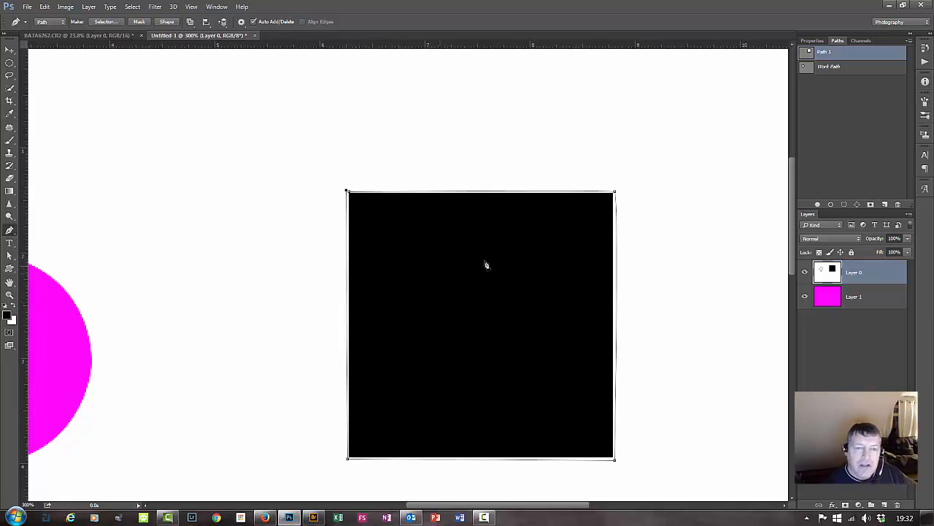
# Convert the square path to a new anti-aliased selection with a 0-pixel feather radius, clear that area from Layer 0, and deselect.
pyautogui.rightClick(491, 293)
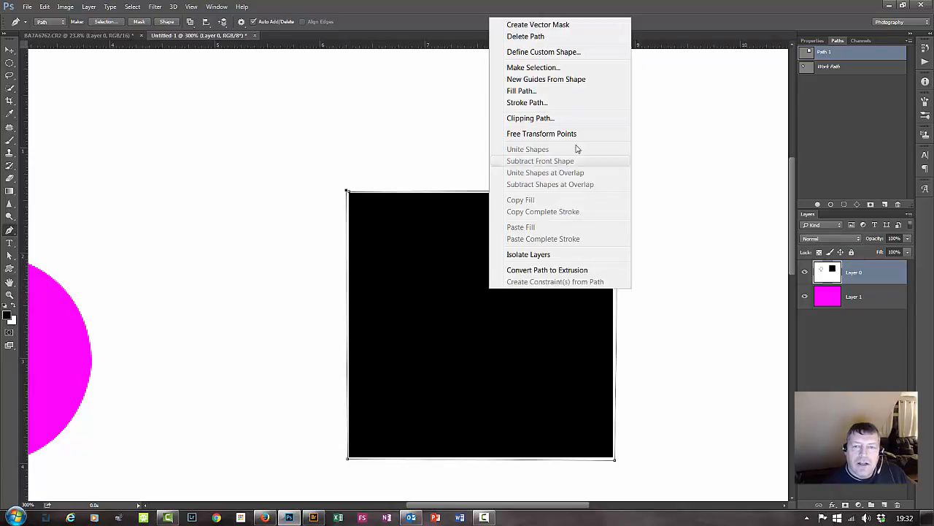
pyautogui.click(583, 69)
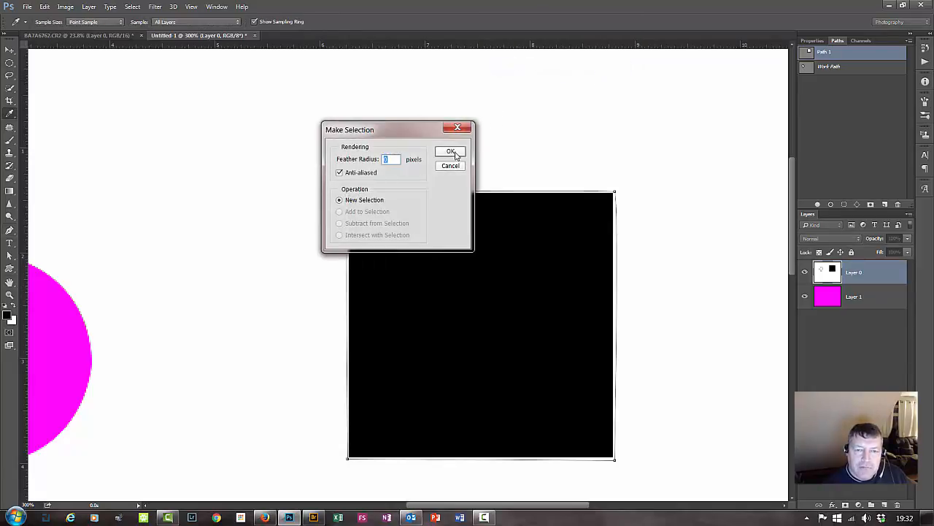
pyautogui.click(451, 152)
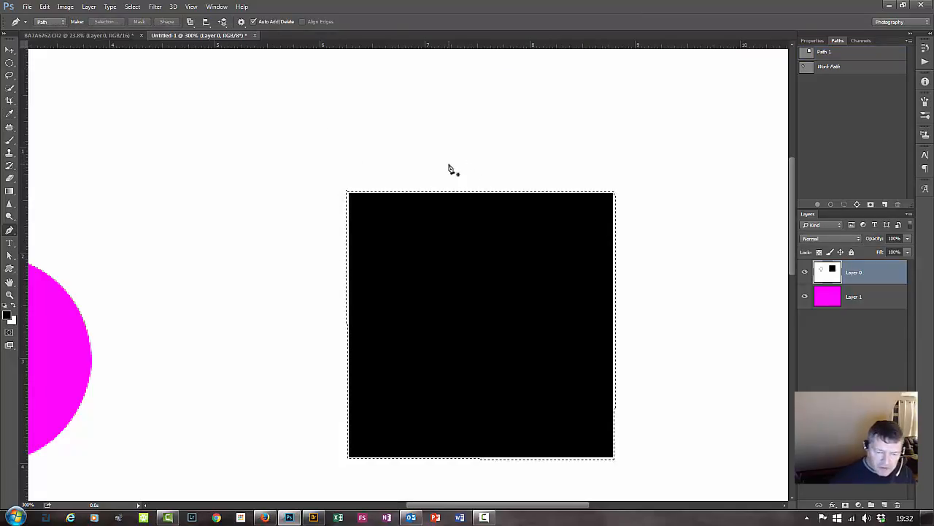
pyautogui.press('Delete')
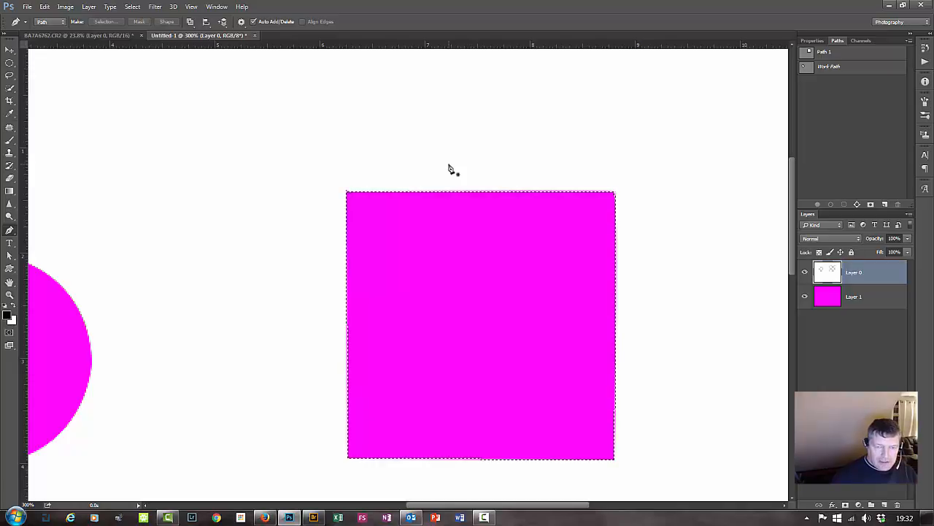
pyautogui.hotkey('ctrl', 'd')
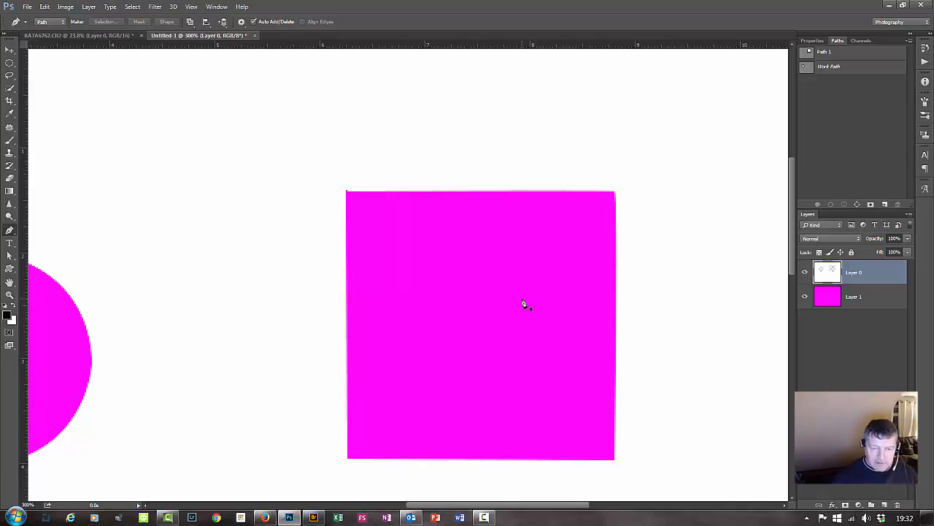
# View the whole document at 100%, check magenta Layer 1 behind the cut-outs, and make Layer 0 active again.
pyautogui.hotkey('ctrl', '-')
pyautogui.hotkey('ctrl', '-')
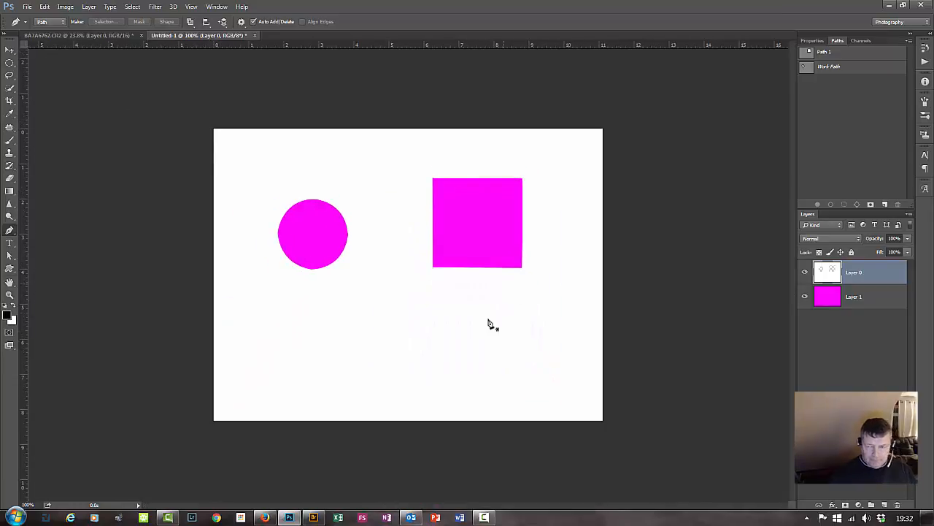
pyautogui.click(821, 298)
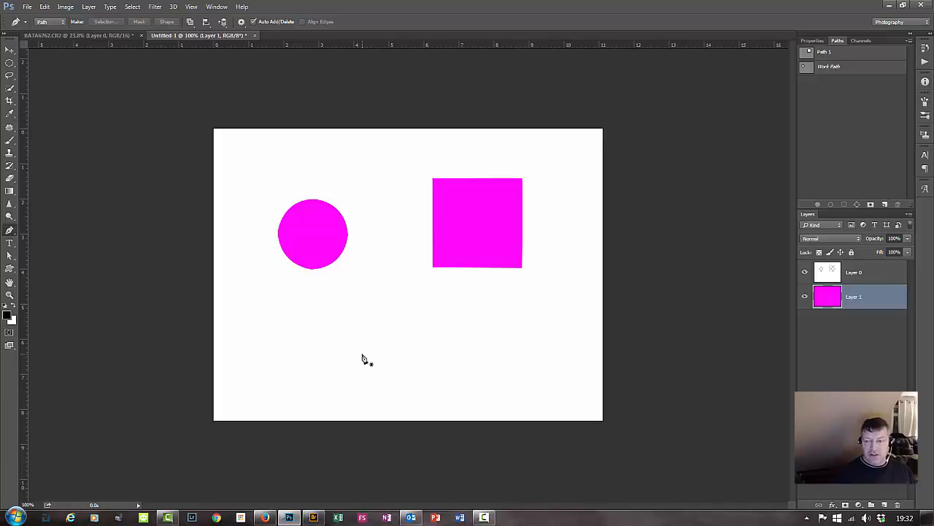
pyautogui.click(869, 278)
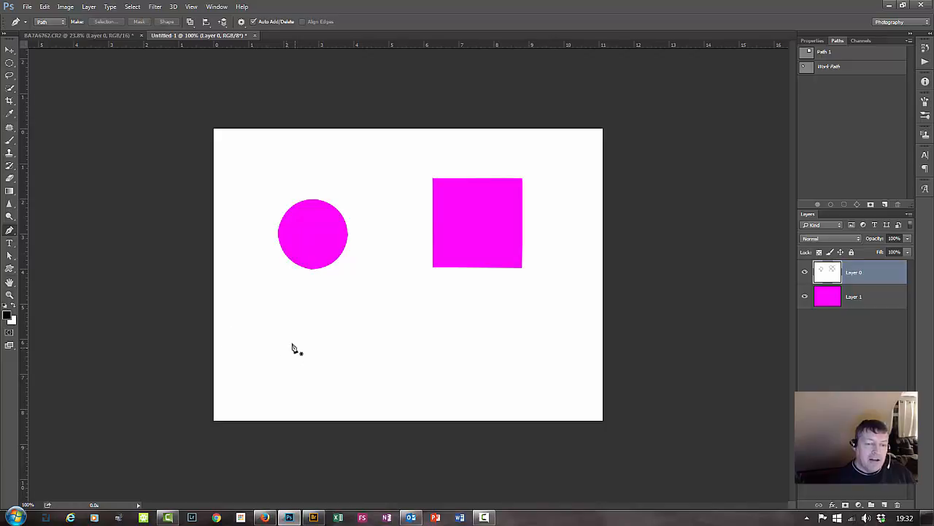
pyautogui.click(333, 331)
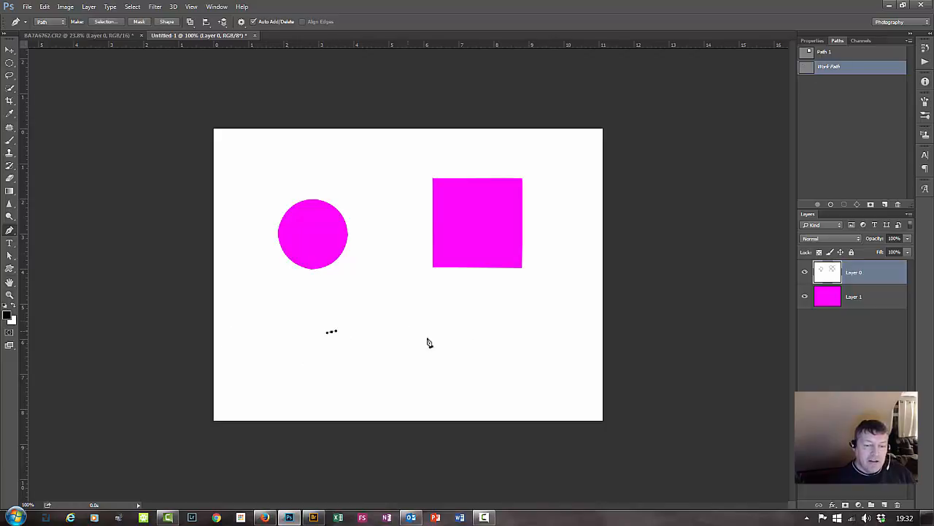
pyautogui.click(531, 336)
pyautogui.click(384, 387)
pyautogui.click(241, 353)
pyautogui.hotkey('ctrl', 'alt', 'z')
pyautogui.hotkey('ctrl', 'alt', 'z')
pyautogui.hotkey('ctrl', 'alt', 'z')
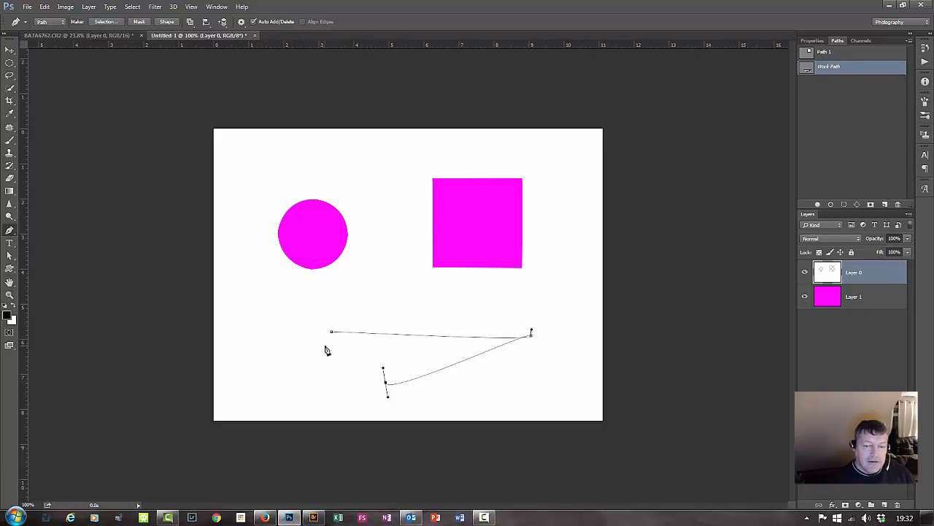
pyautogui.press('Escape')
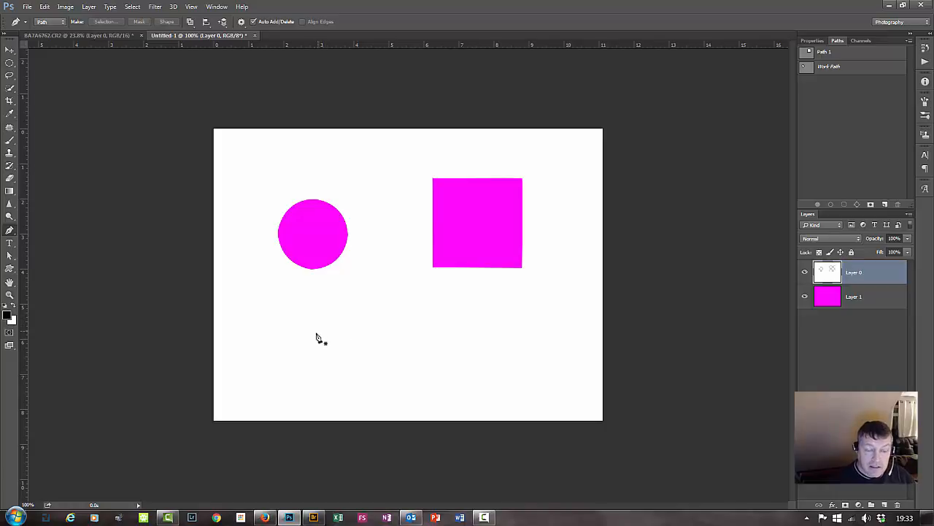
pyautogui.rightClick(346, 334)
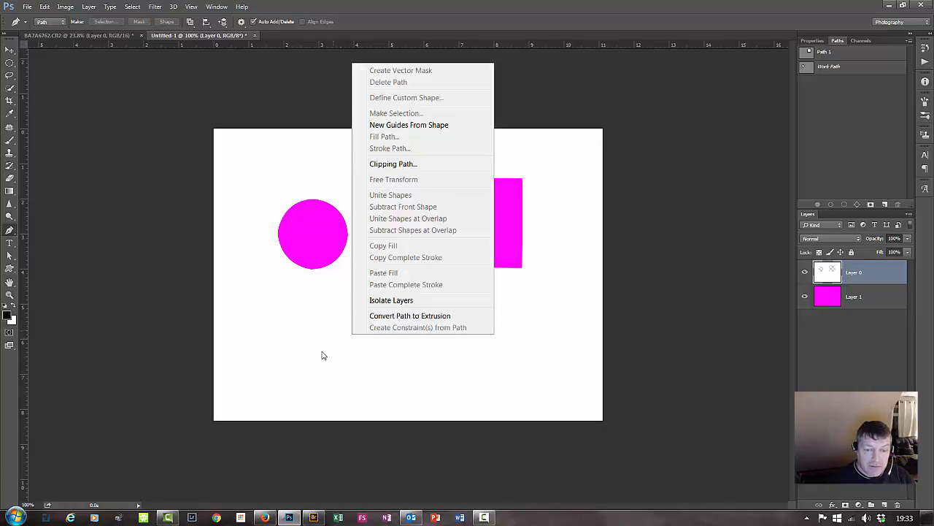
pyautogui.click(325, 402)
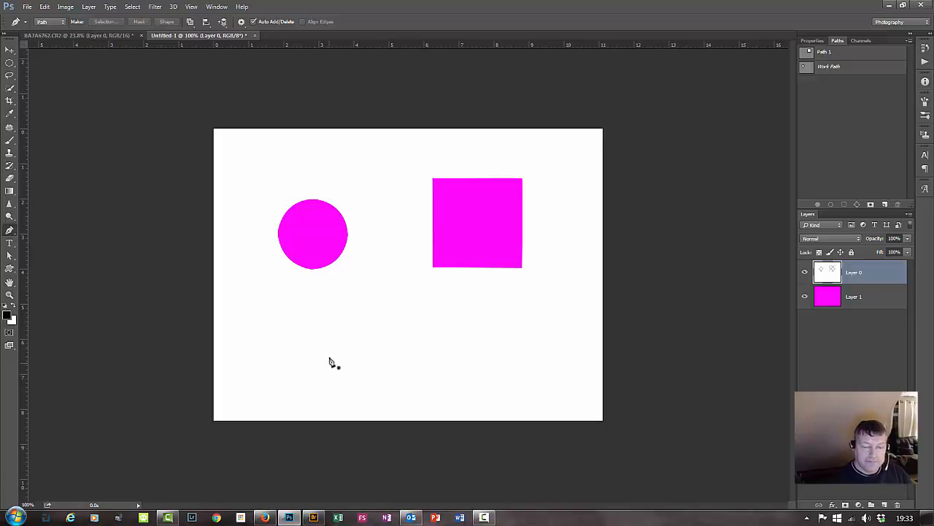
# Draw a closed, irregular nine-point Pen path with straight segments across the white area below the circle and square.
pyautogui.click(292, 323)
pyautogui.click(417, 323)
pyautogui.click(549, 324)
pyautogui.click(519, 376)
pyautogui.click(383, 380)
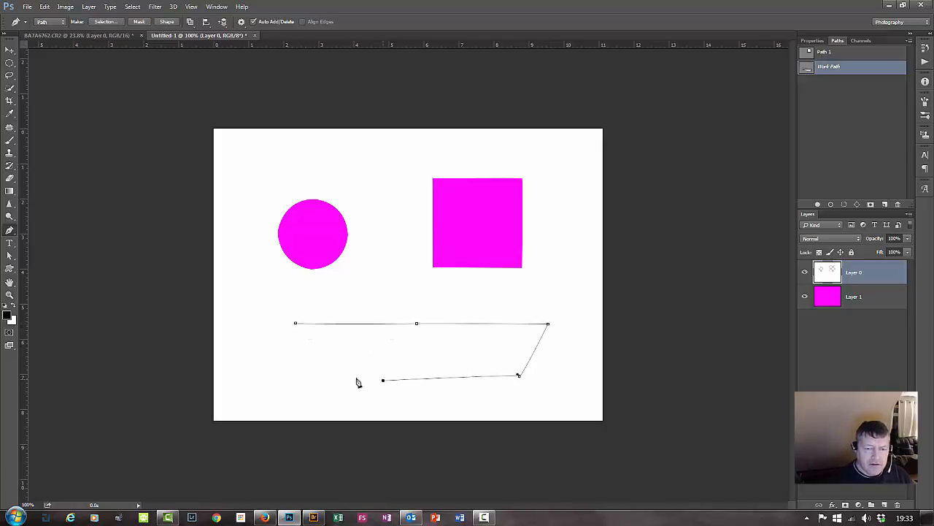
pyautogui.click(267, 371)
pyautogui.click(238, 325)
pyautogui.click(261, 299)
pyautogui.click(320, 302)
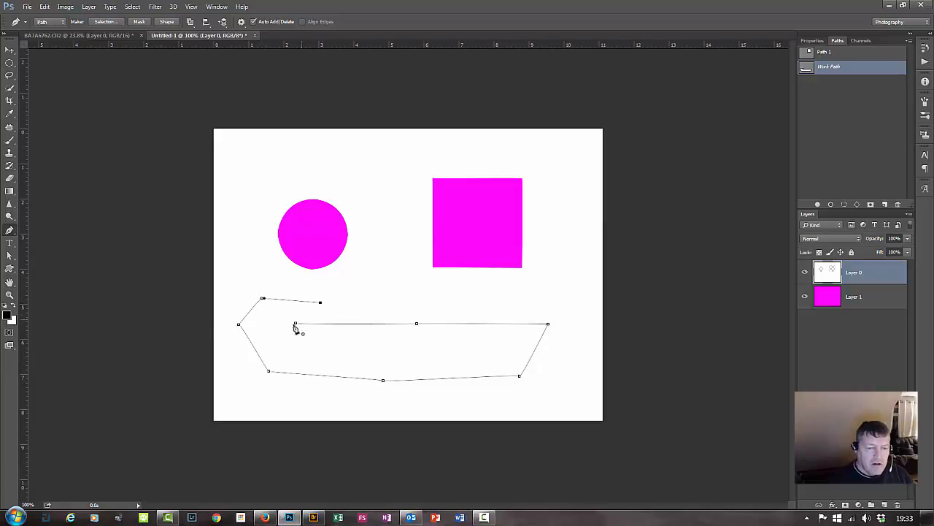
pyautogui.click(295, 324)
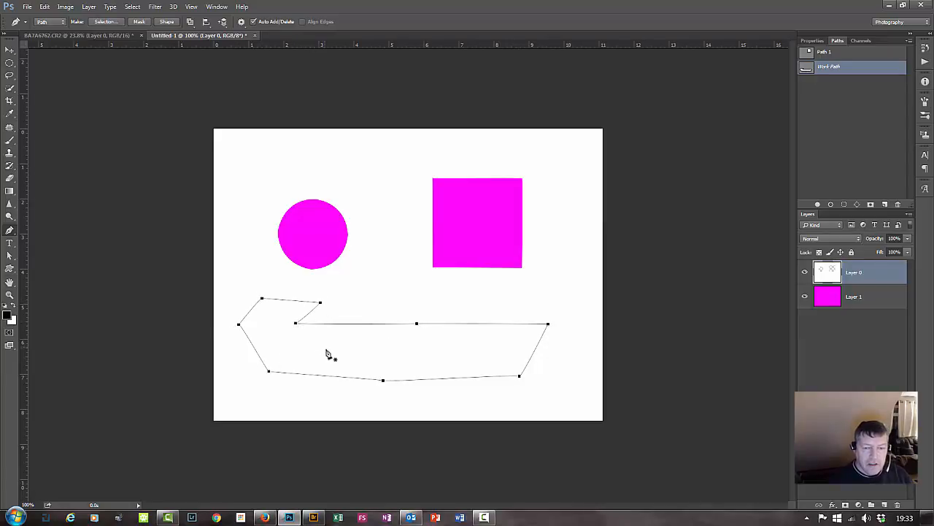
# Convert the irregular path to a new anti-aliased selection with a 0-pixel feather radius.
pyautogui.rightClick(370, 351)
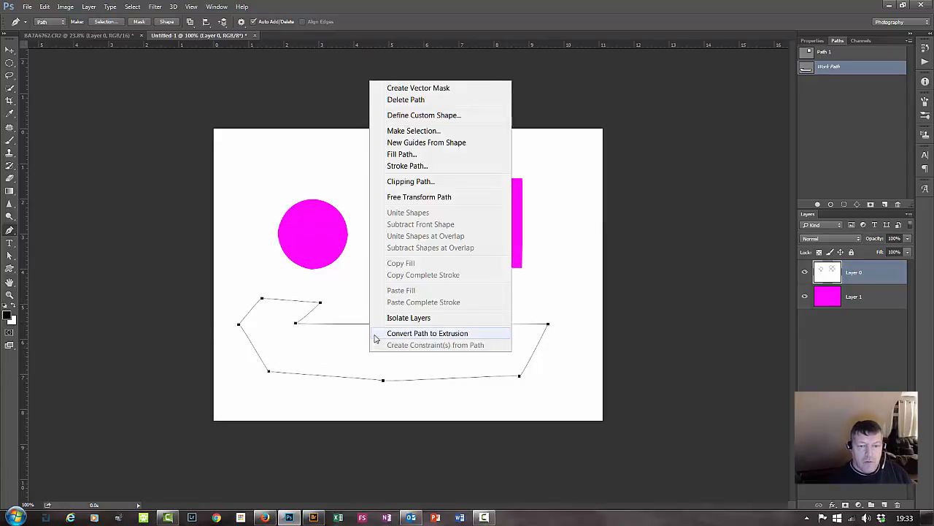
pyautogui.click(435, 131)
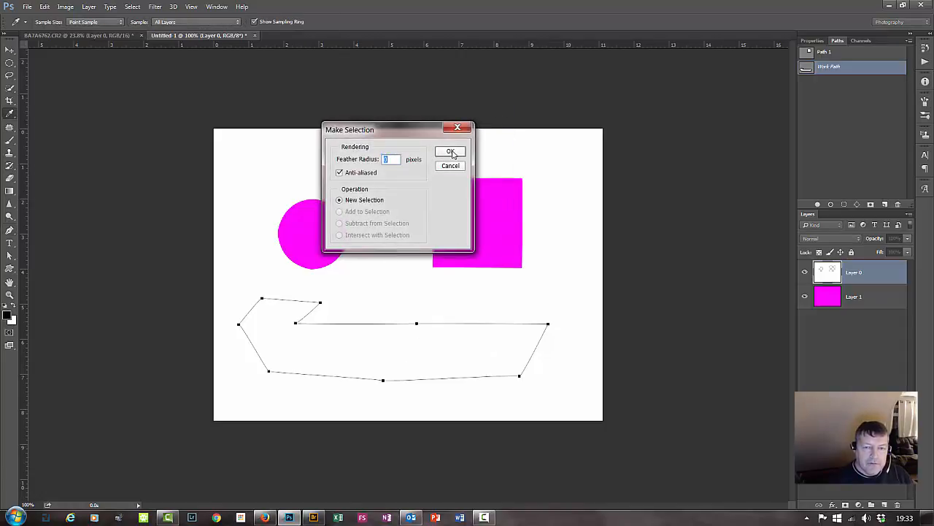
pyautogui.click(452, 151)
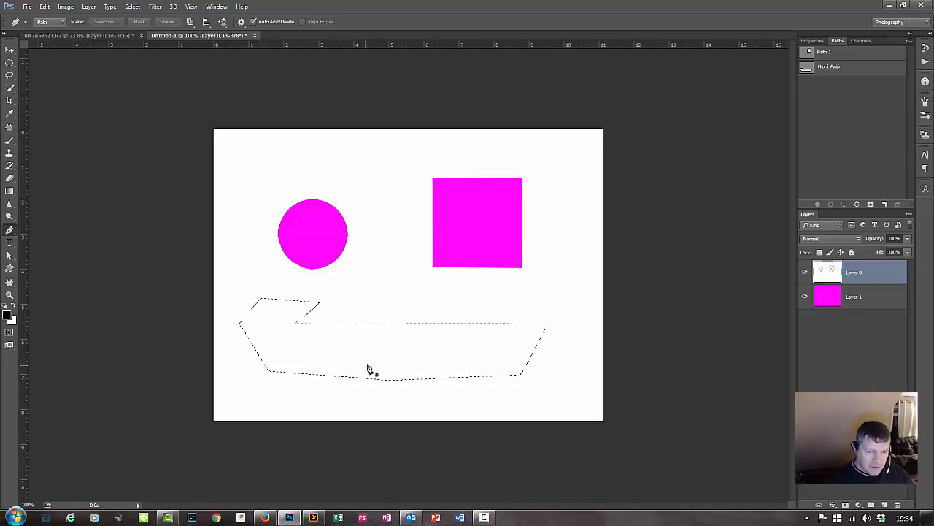
# Undo the selection and every segment of the irregular path below the circle and square.
pyautogui.press('BackSpace')
pyautogui.press('BackSpace')
pyautogui.press('BackSpace')
pyautogui.press('BackSpace')
pyautogui.press('BackSpace')
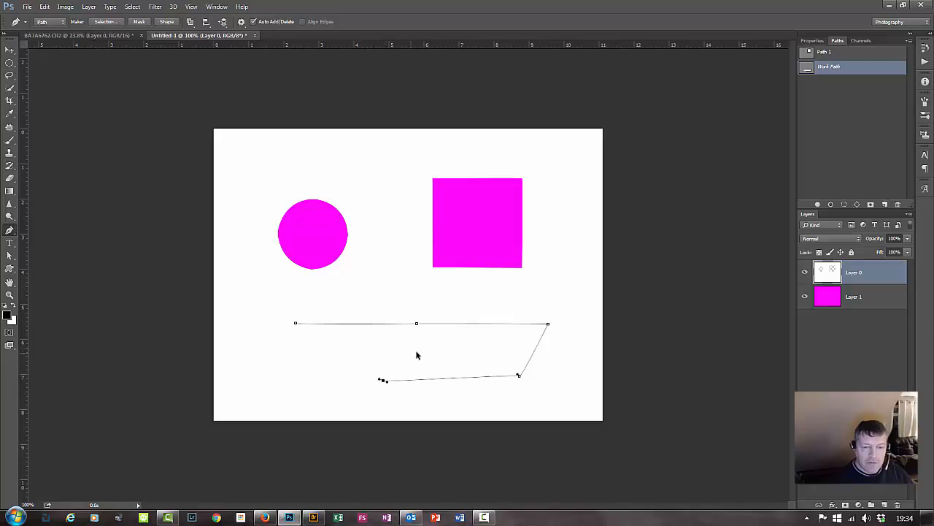
pyautogui.press('BackSpace')
pyautogui.press('BackSpace')
pyautogui.press('BackSpace')
pyautogui.press('BackSpace')
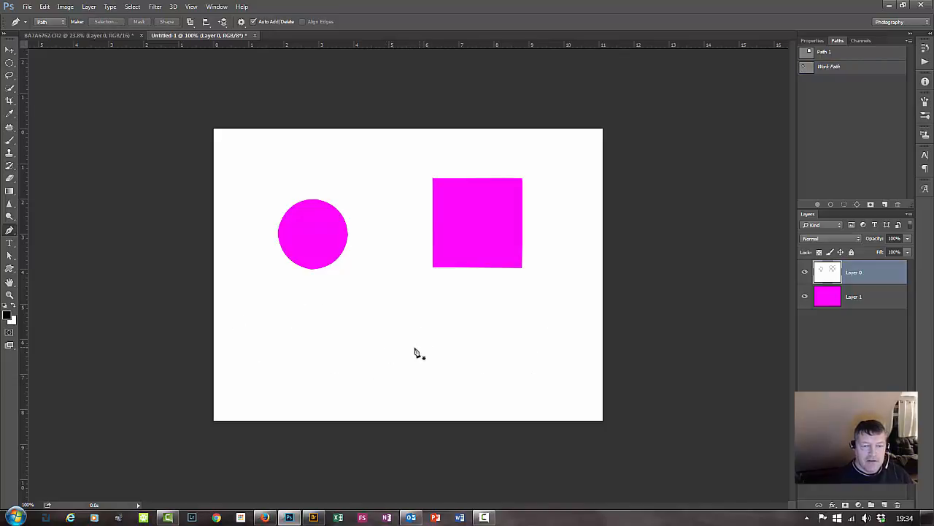